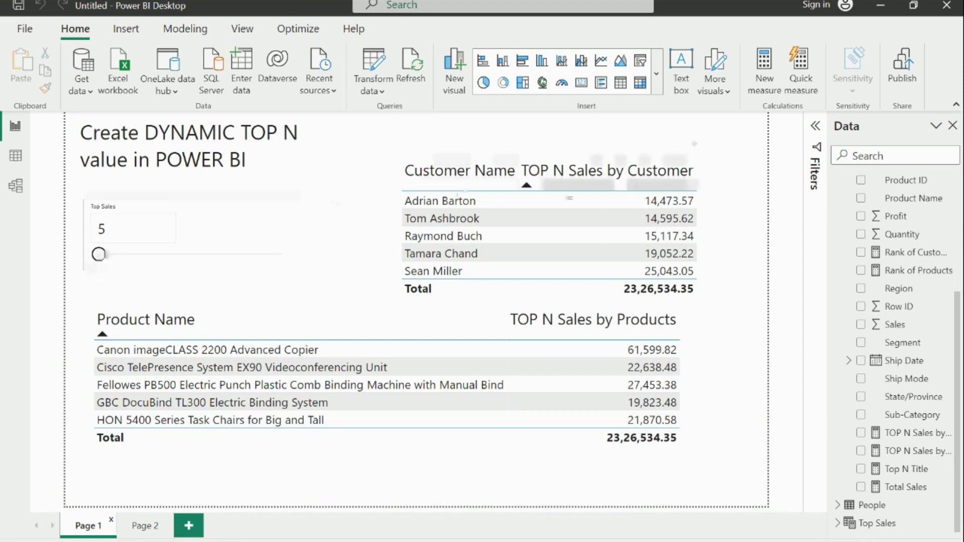
Raise the Top Sales slicer from 5 to 10 so both tables show their top ten
drag(100, 257, 160, 256)
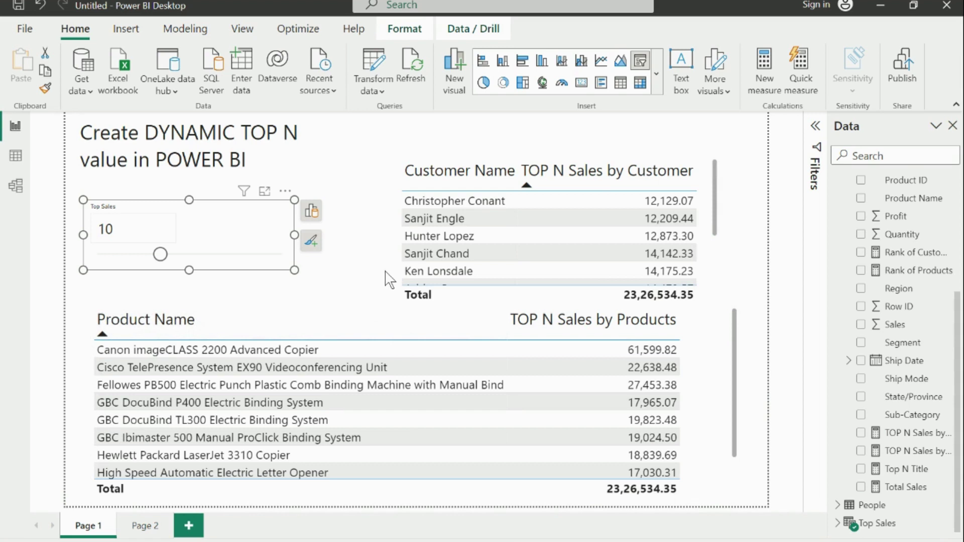
Switch to the blank Page 2, briefly revisit Page 1, then return to Page 2
click(150, 533)
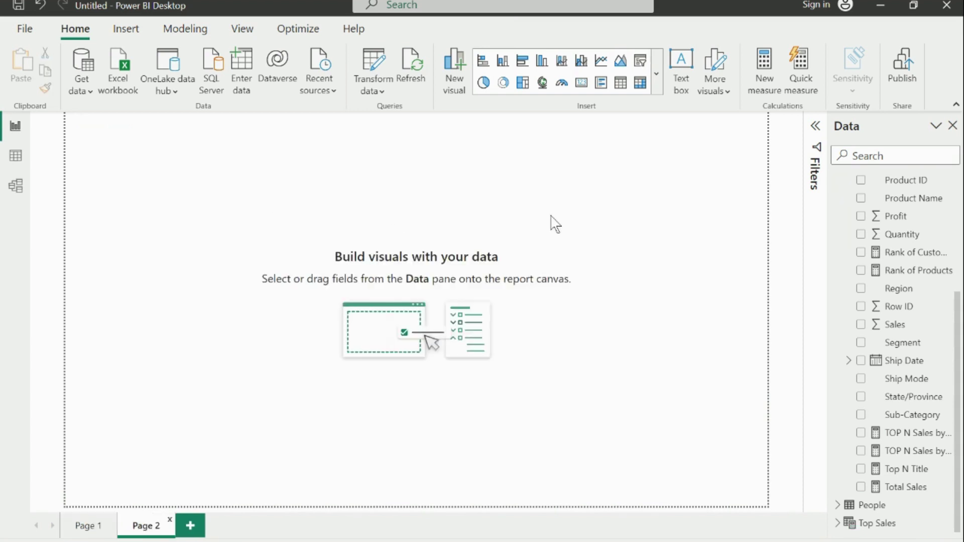
scroll(914, 321, up, 3)
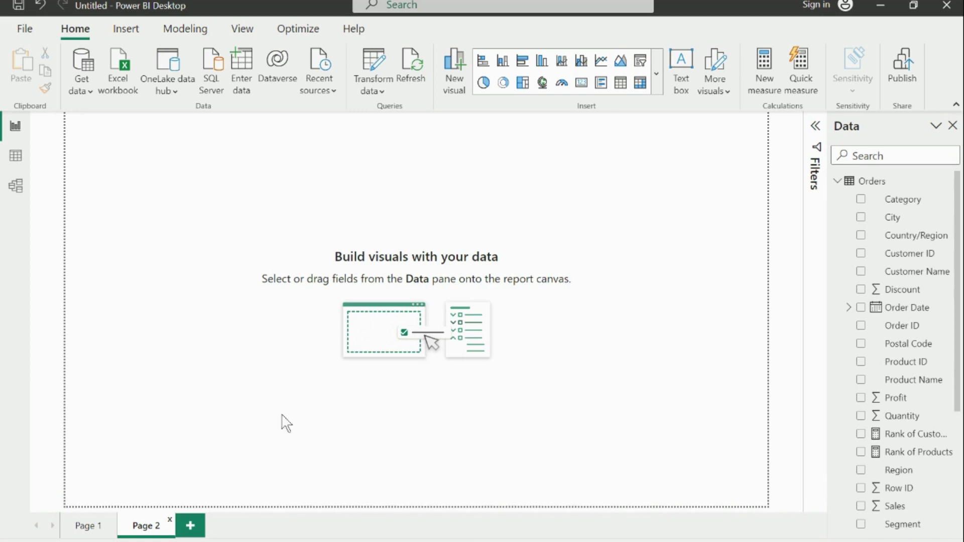
click(91, 526)
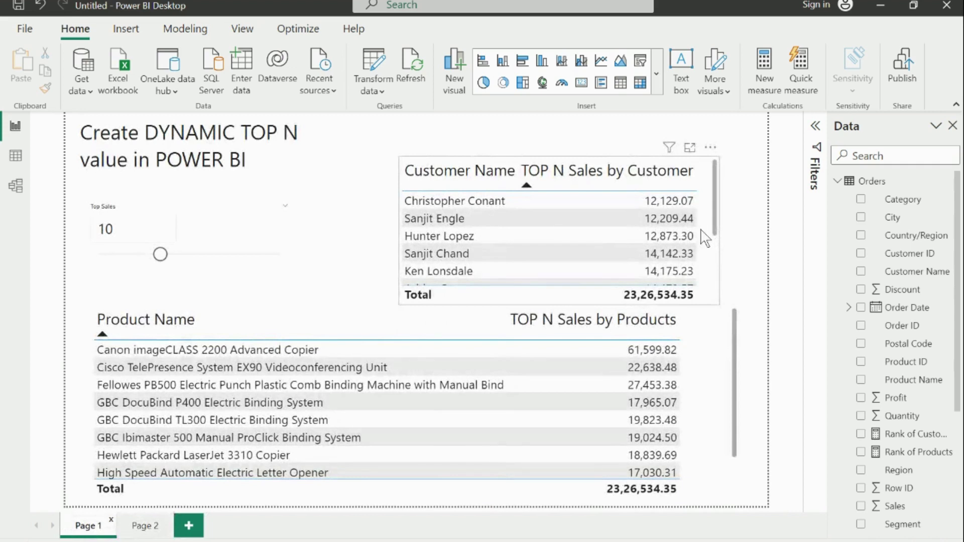
click(136, 527)
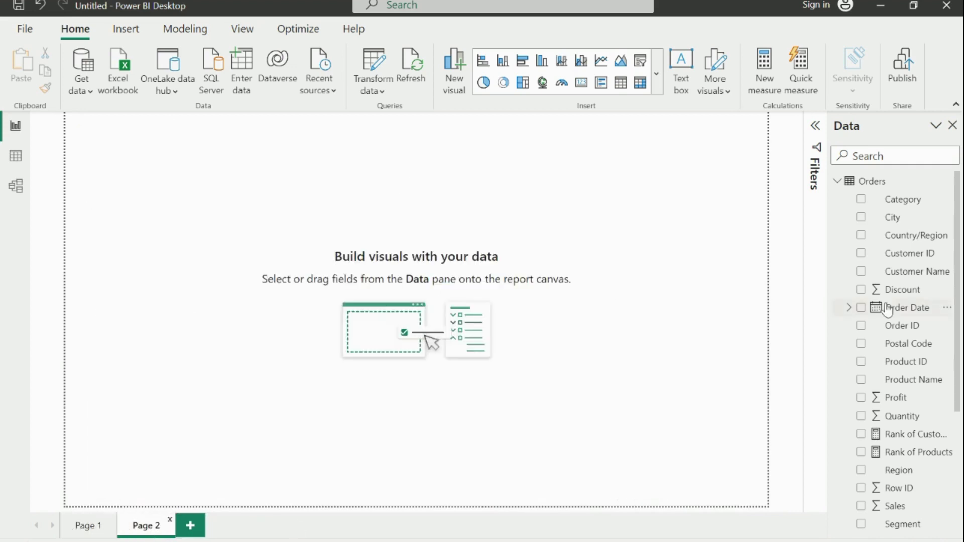
Chart Sum of Sales by Customer Name as a bar chart sized to fill most of Page 2
click(861, 271)
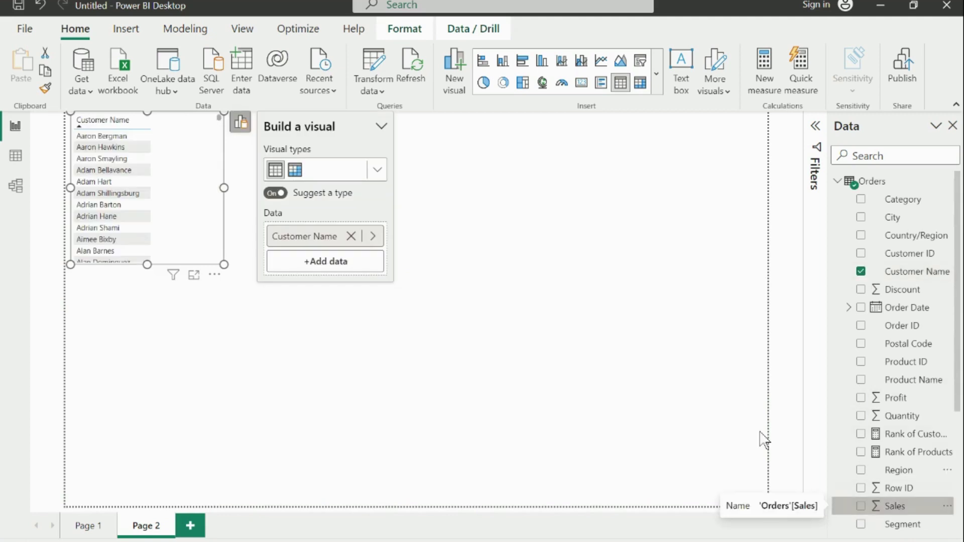
click(861, 506)
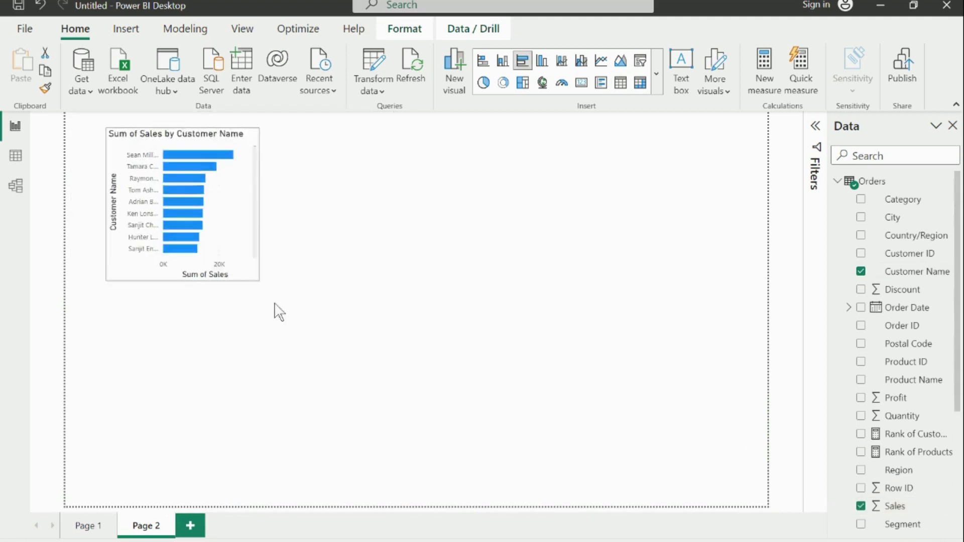
drag(201, 251, 326, 324)
drag(383, 355, 665, 490)
drag(655, 198, 644, 148)
click(701, 469)
drag(658, 441, 759, 478)
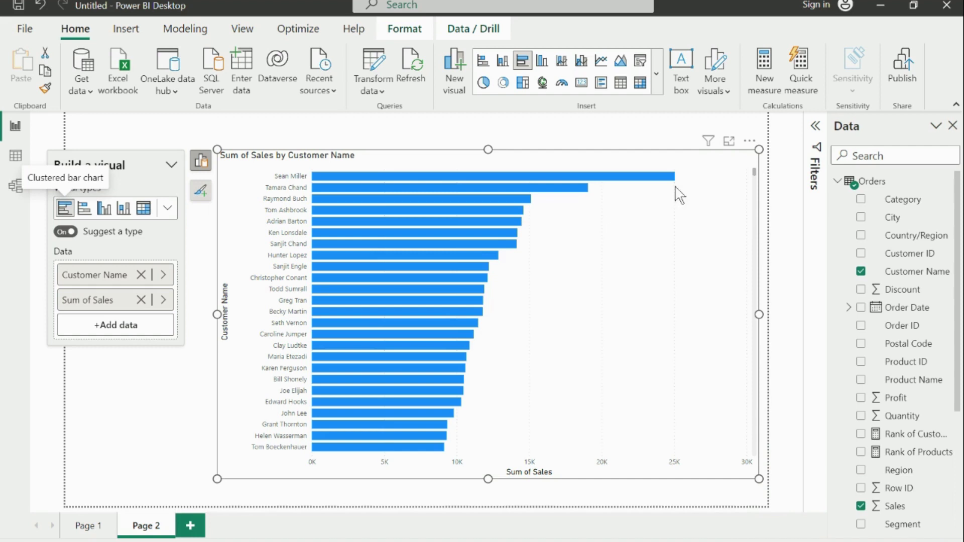
Convert the bar chart into a Customer Name / Sum of Sales table, move it up-left, then go to Page 1
mouse_move(485, 196)
click(167, 208)
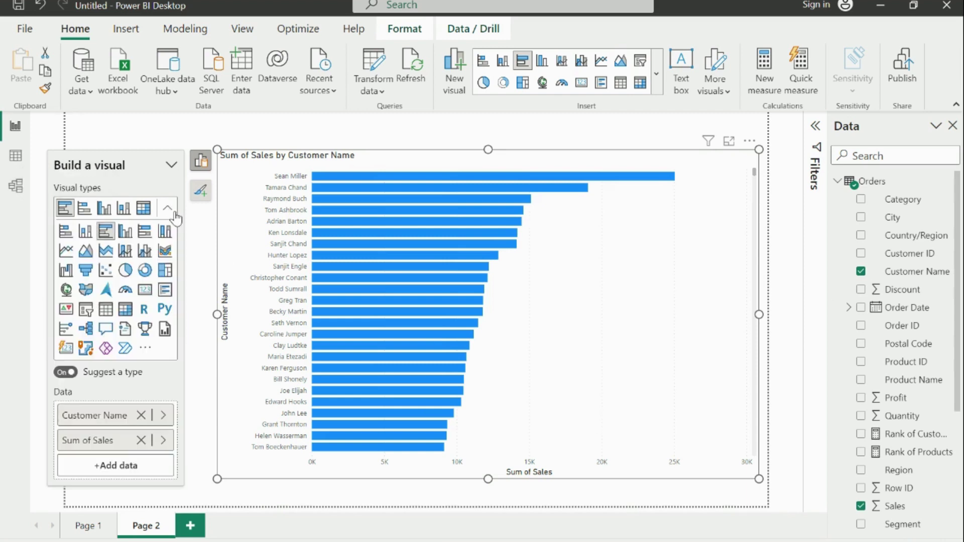
click(106, 310)
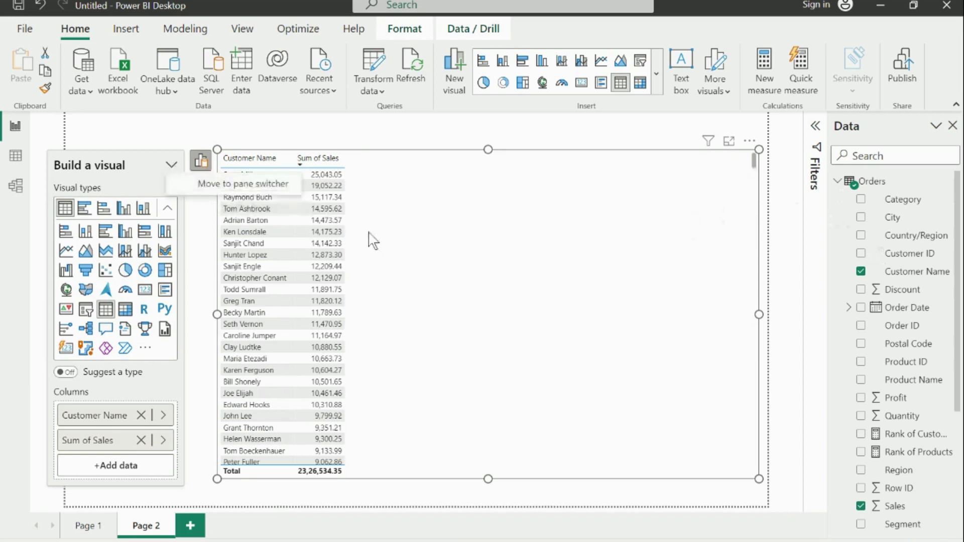
click(172, 166)
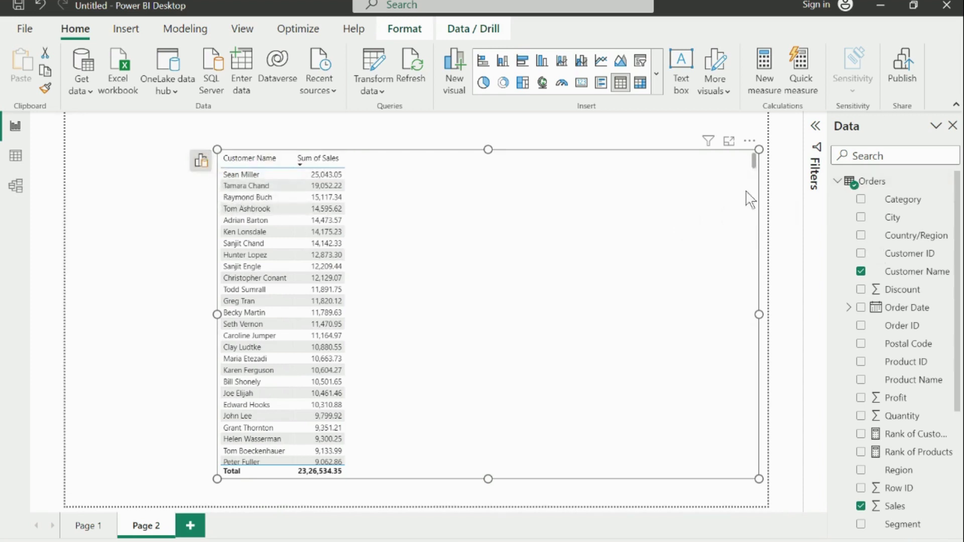
drag(753, 150, 687, 122)
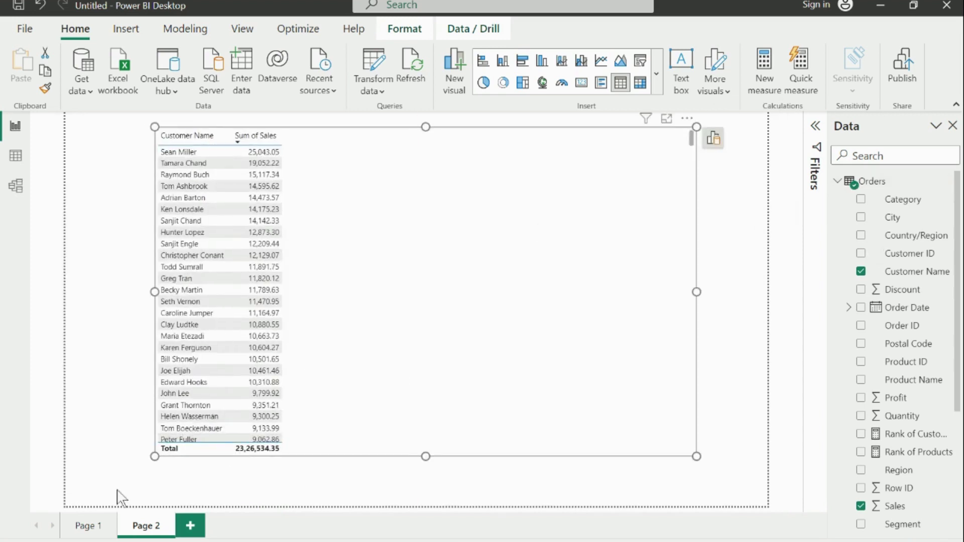
click(95, 525)
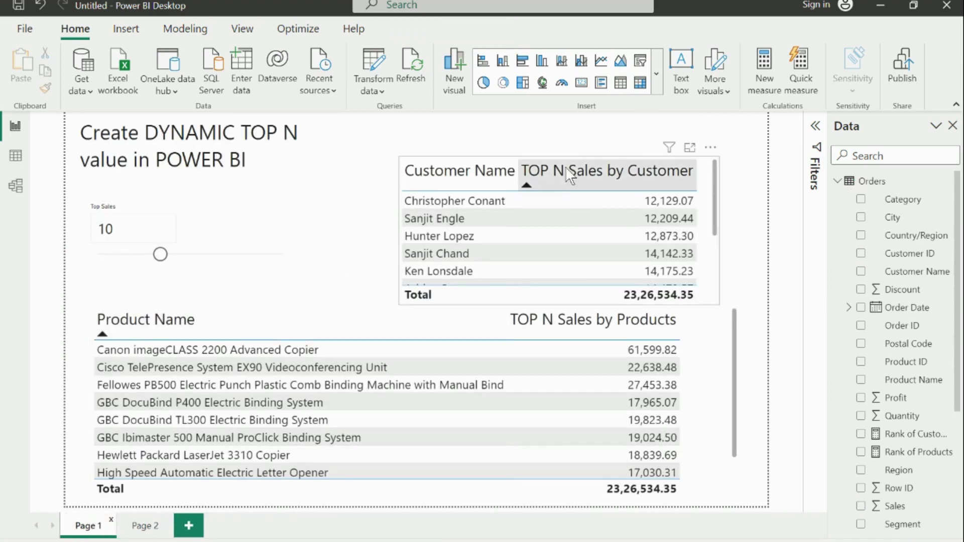
Sort Page 1's customer table by Customer Name descending and copy its formatting with Format Painter
click(442, 168)
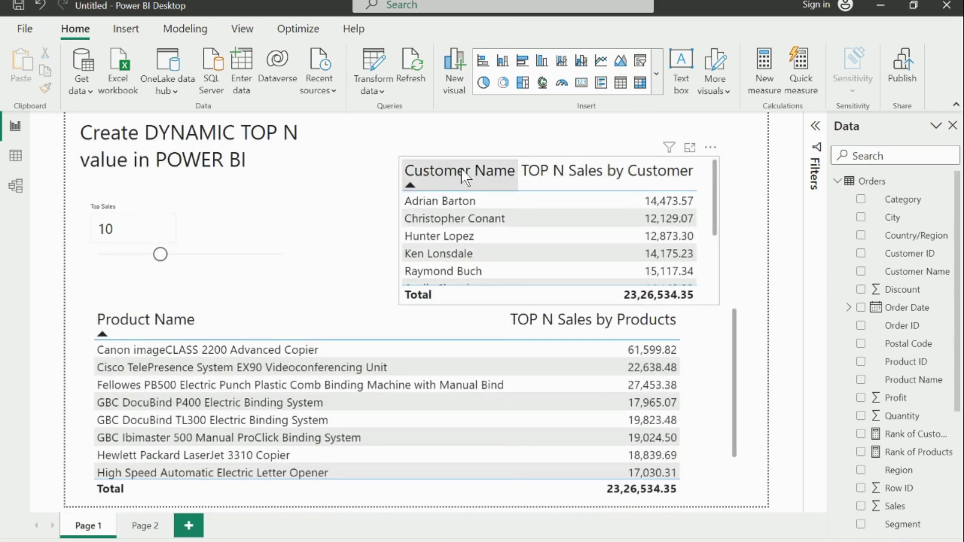
click(481, 187)
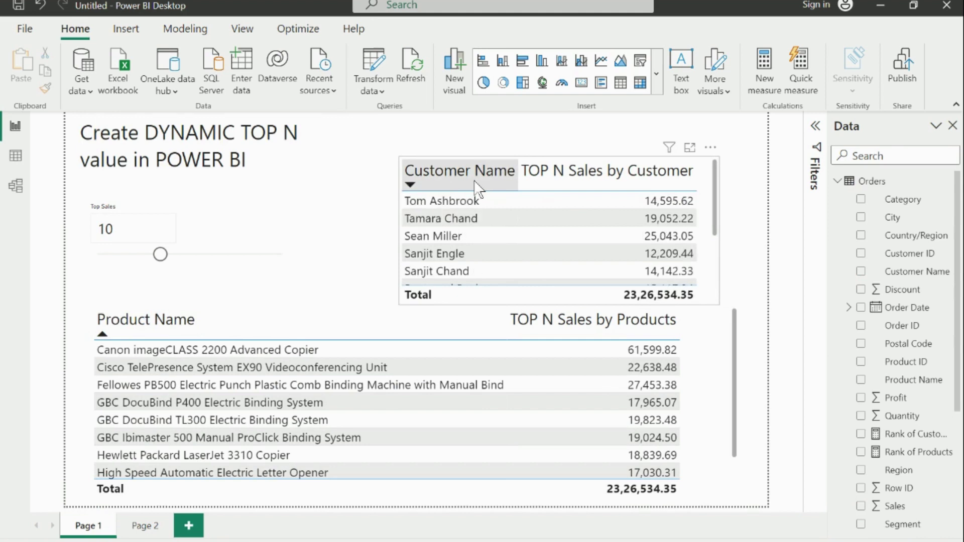
click(556, 255)
click(556, 252)
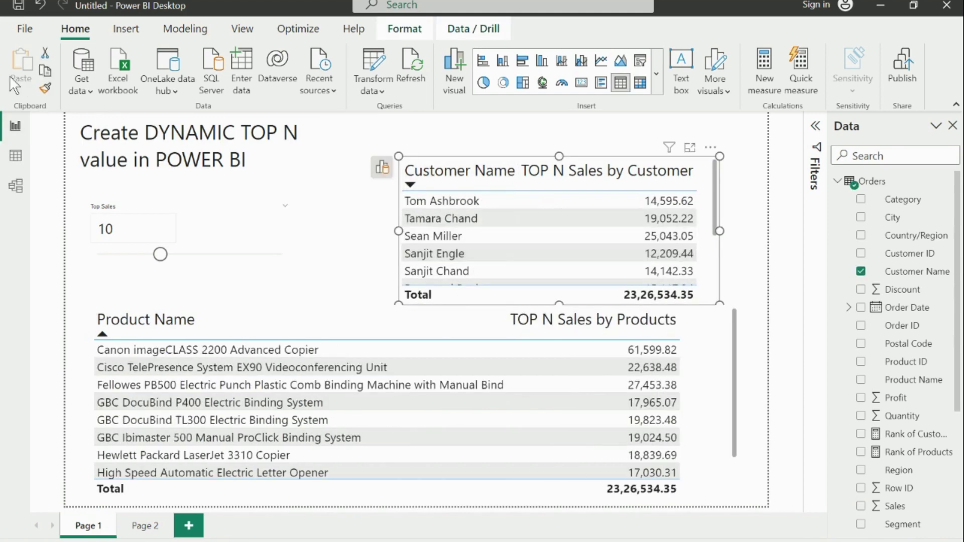
click(45, 88)
click(143, 526)
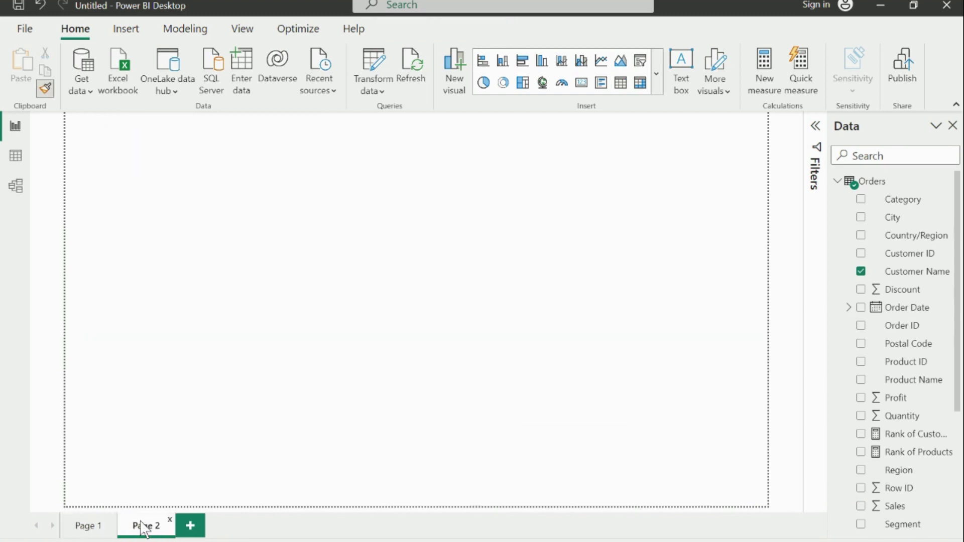
Paint the copied formatting onto Page 2's table, enlarge it, and add a new measure to Orders
click(385, 258)
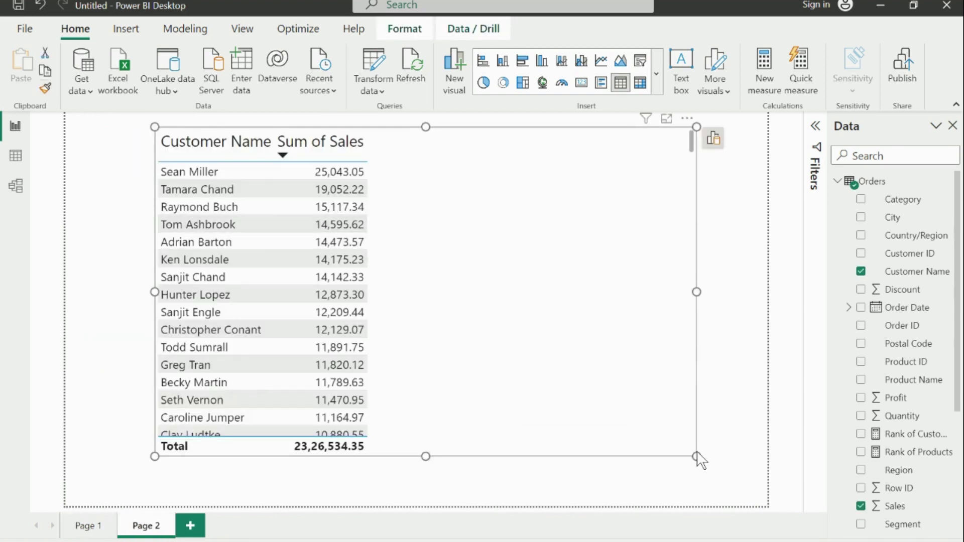
drag(696, 456, 599, 505)
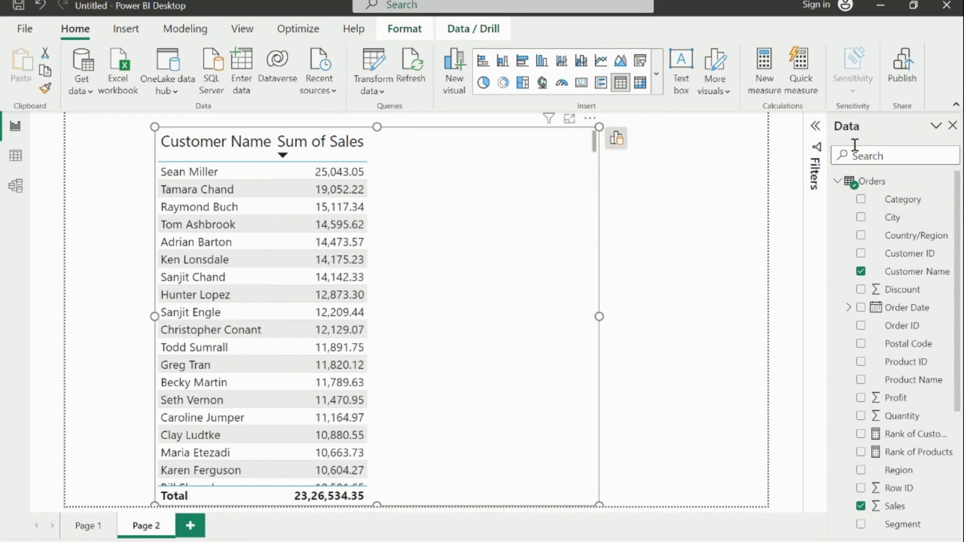
click(946, 181)
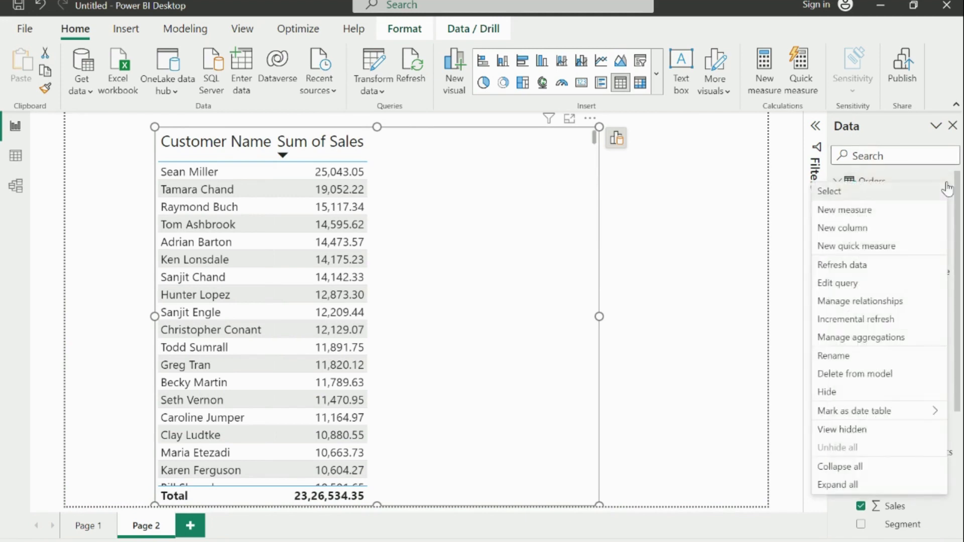
click(841, 211)
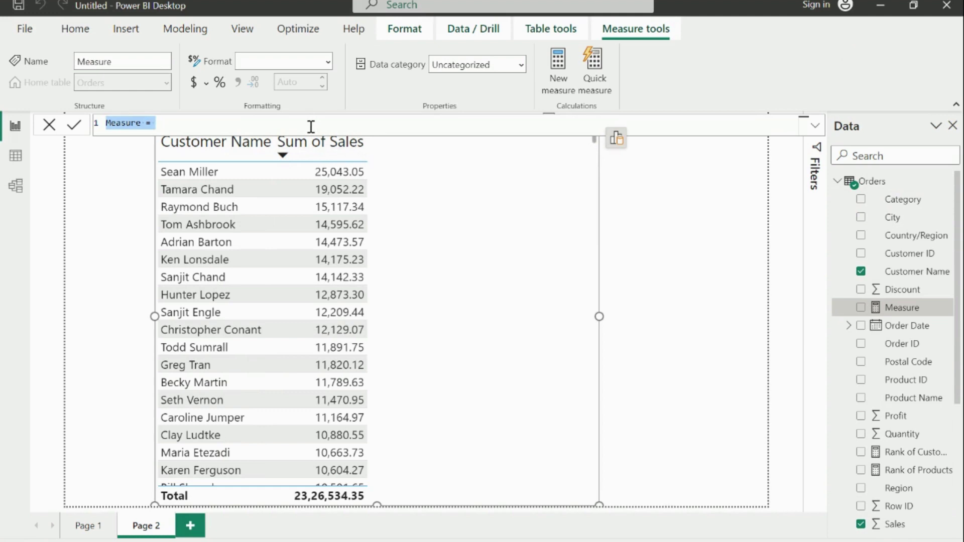
Rename the new measure 'Rank of Customer_new', leaving the cursor after the equals sign
scroll(311, 126, up, 3)
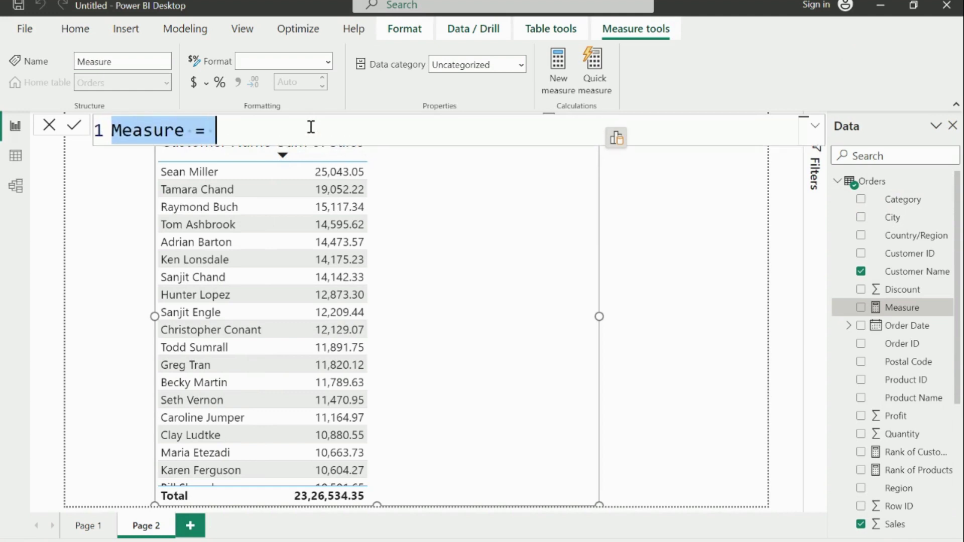
scroll(311, 127, up, 2)
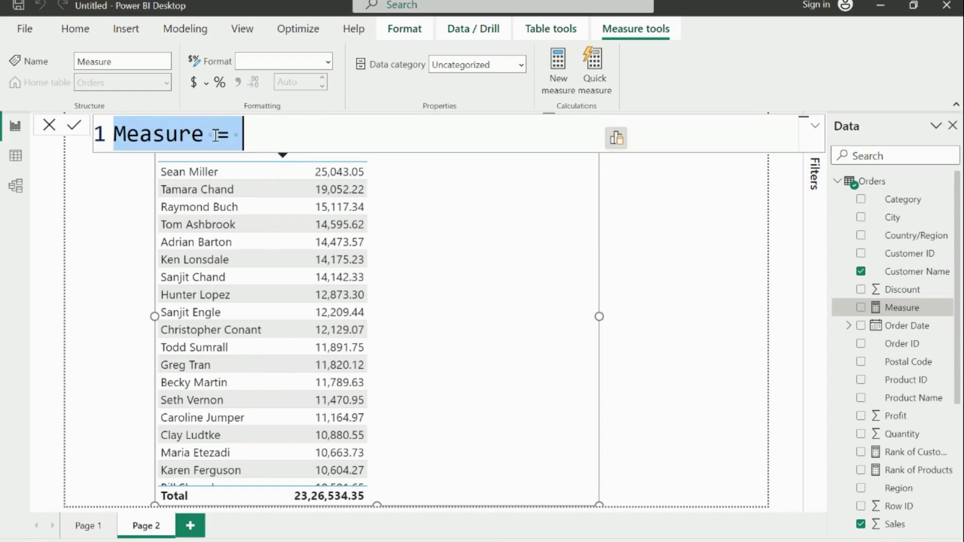
drag(204, 135, 113, 135)
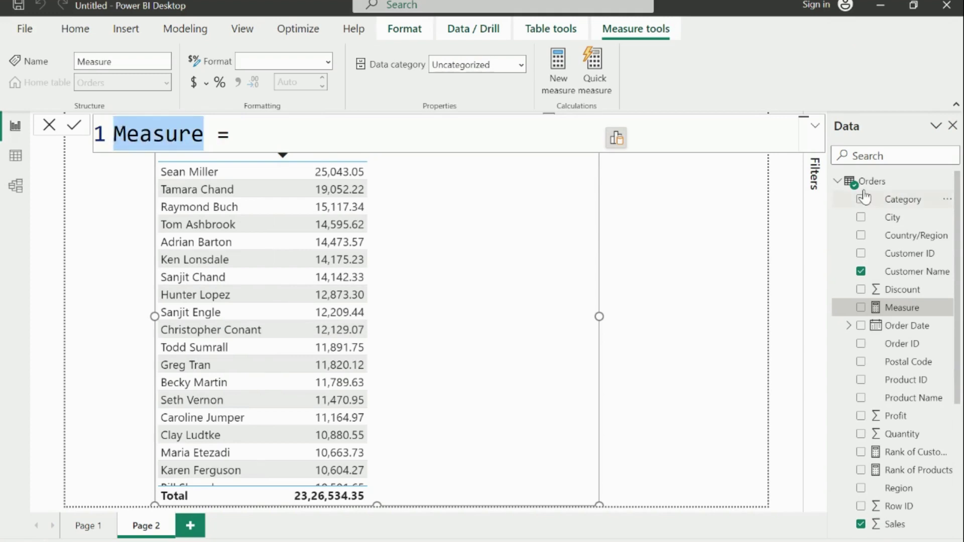
text(R)
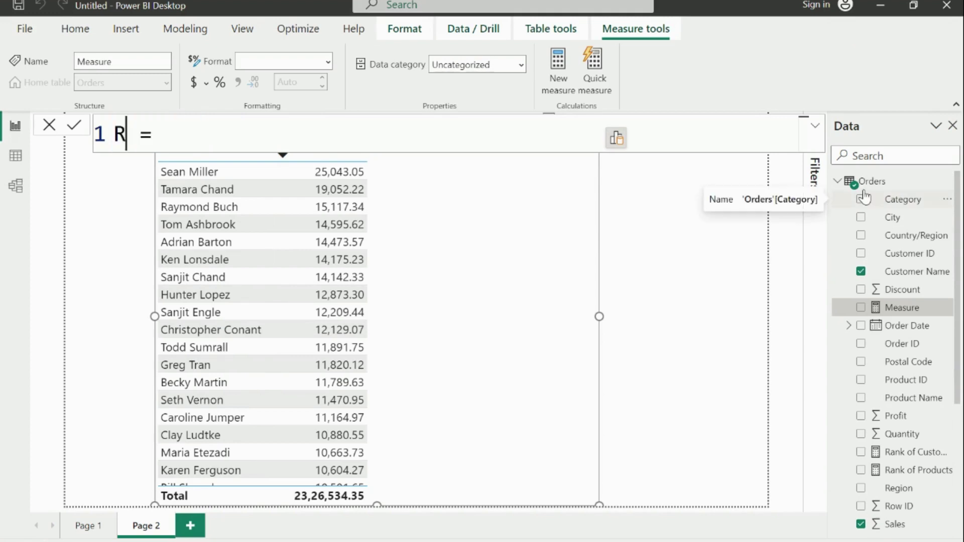
text(ank of )
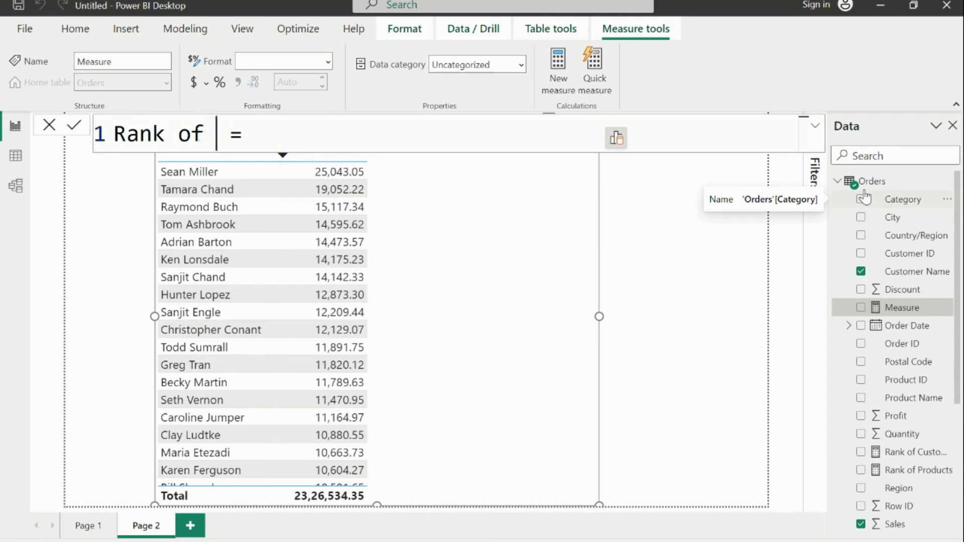
text(Customer)
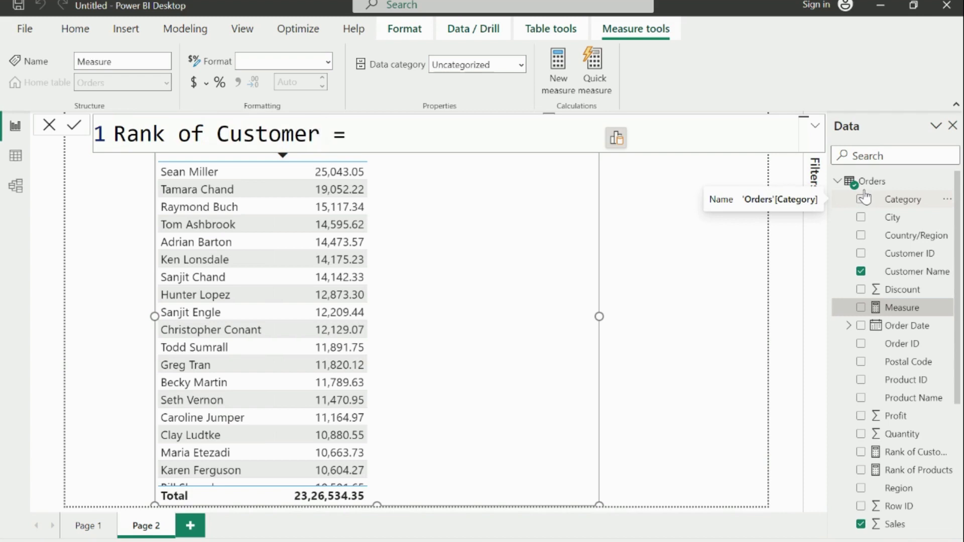
text(_new)
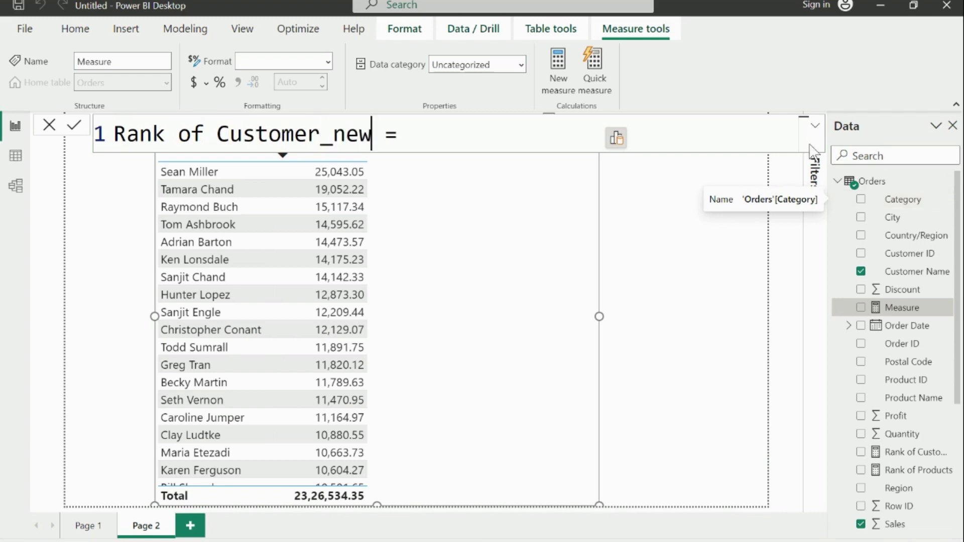
click(461, 141)
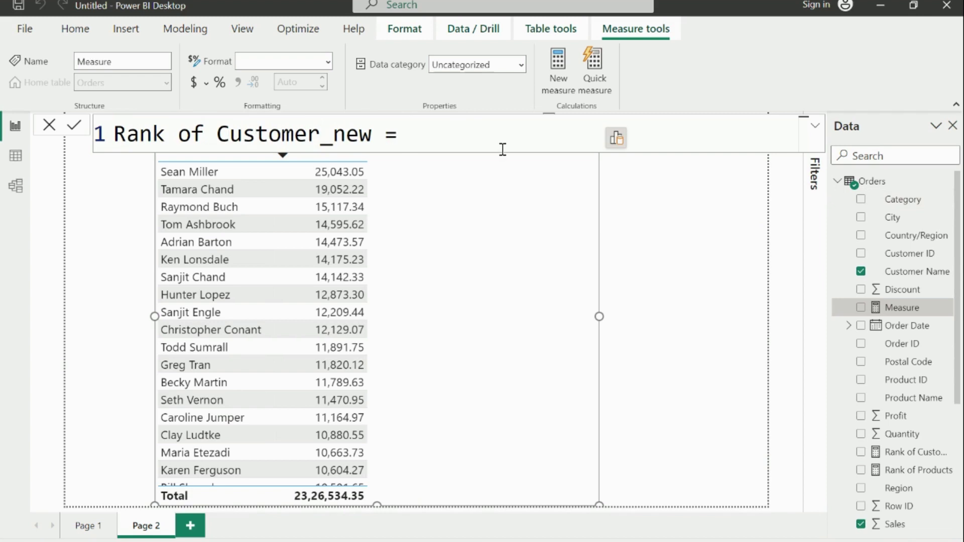
Start the measure as an empty RANKX() call and commit it
text(rank)
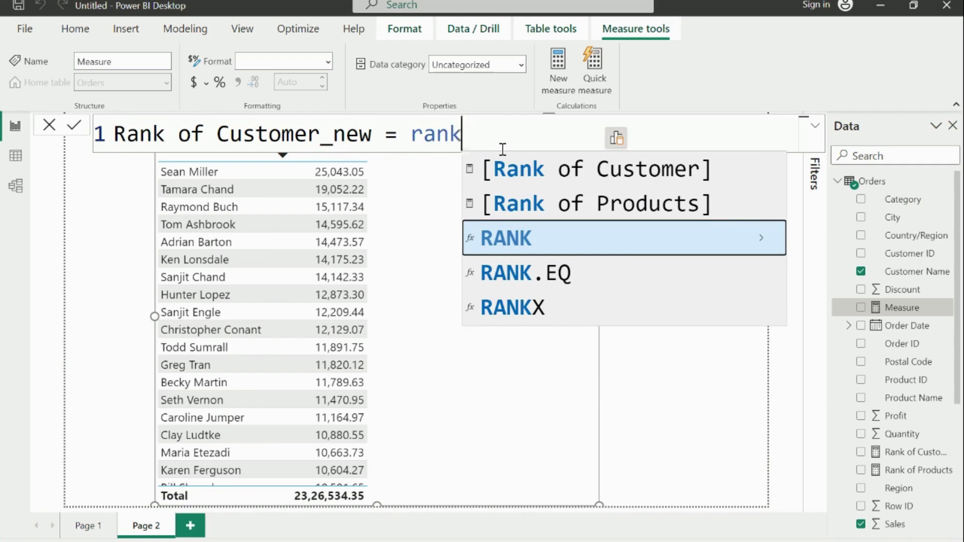
key(Down)
key(Down)
key(Tab)
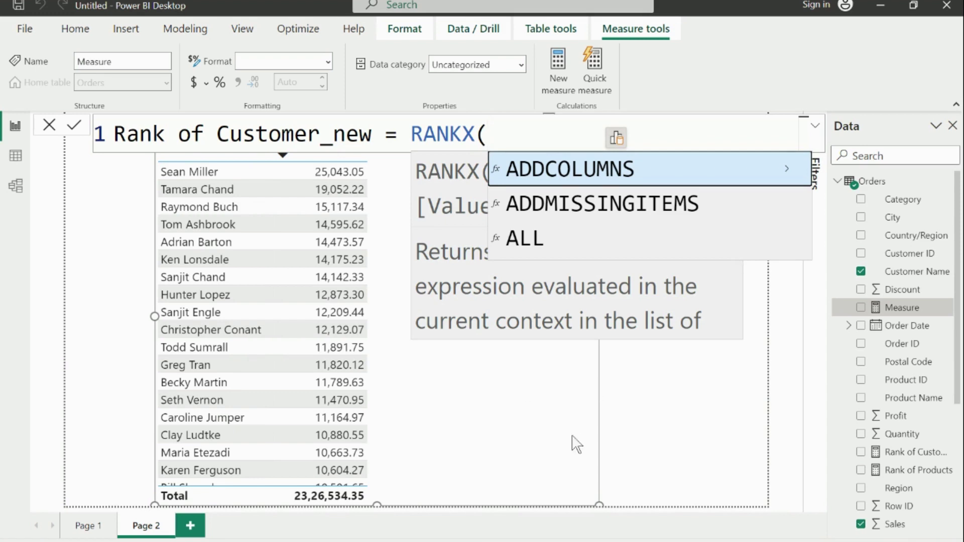
click(552, 445)
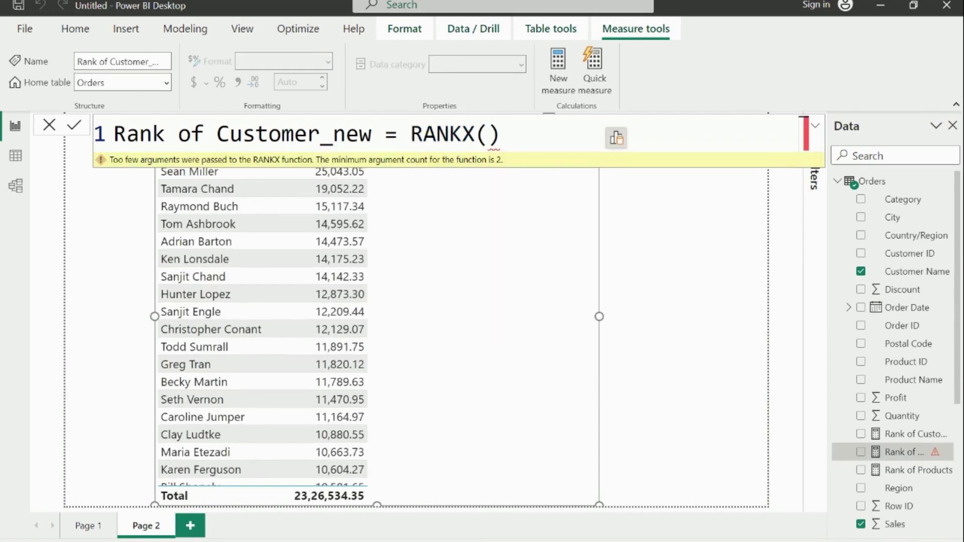
Shrink and reposition the customer sales table so its column headers show
drag(600, 506, 522, 414)
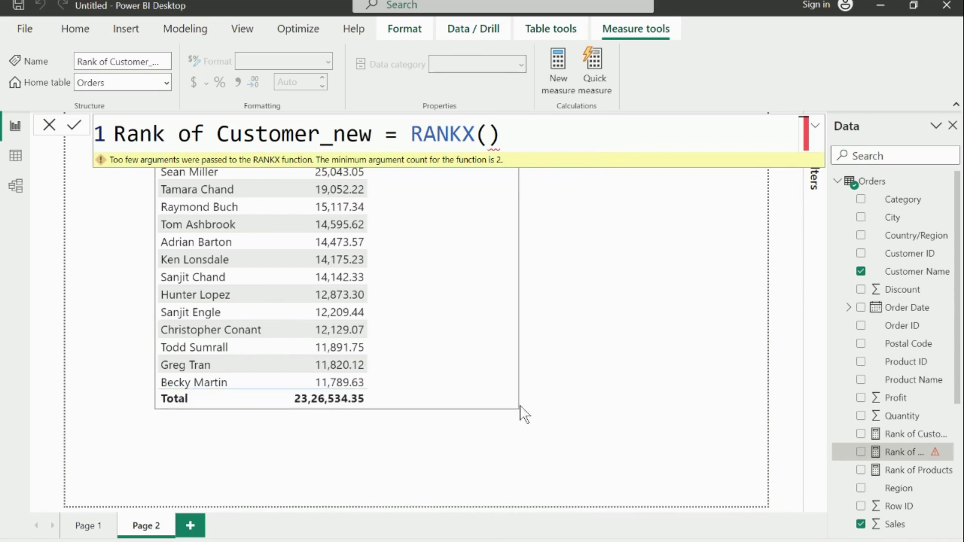
drag(482, 364, 491, 416)
click(490, 132)
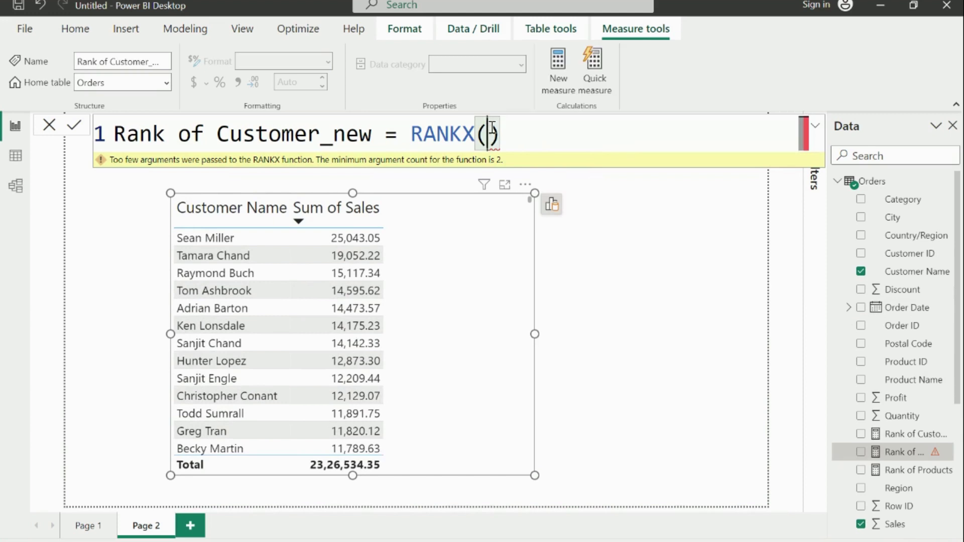
Make RANKX rank over ALL(Orders[Customer Name])
key(Delete)
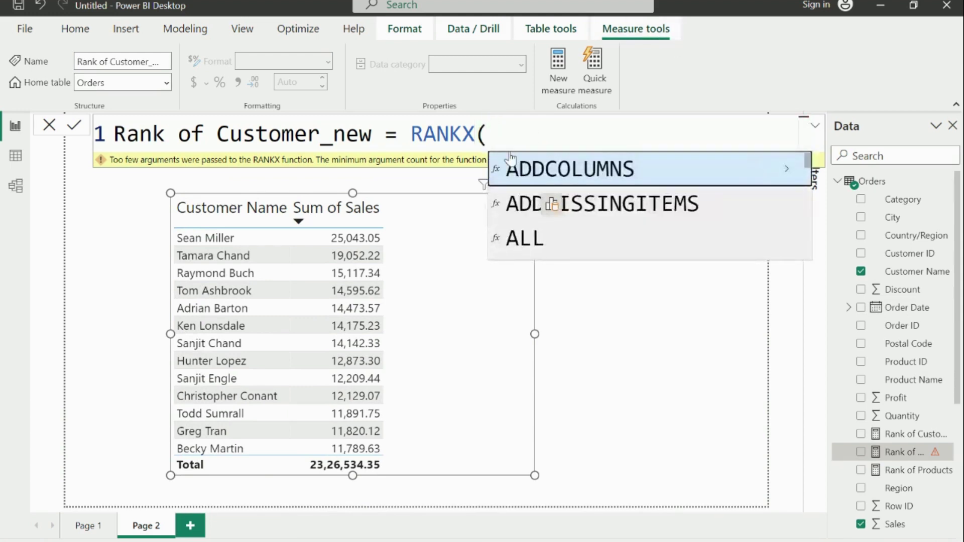
key(BackSpace)
text(()
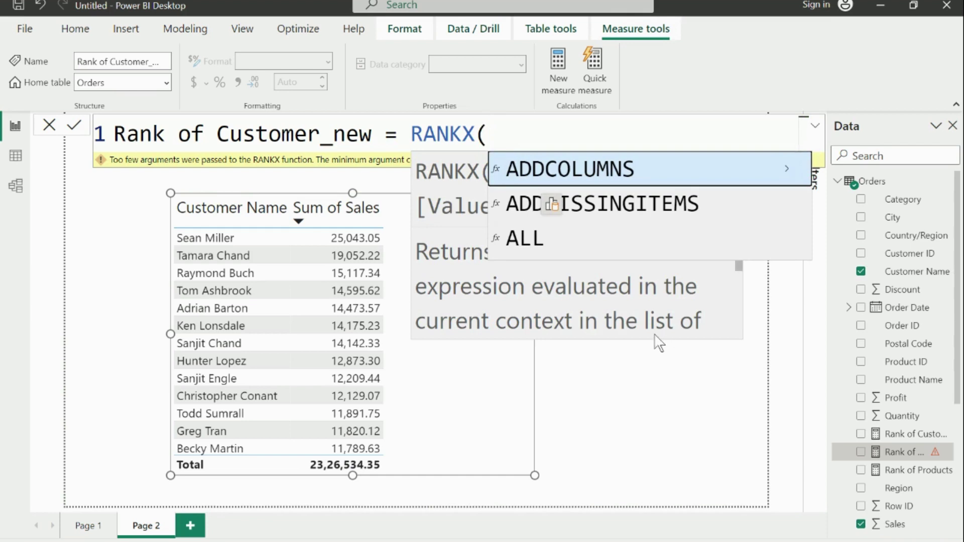
text(all)
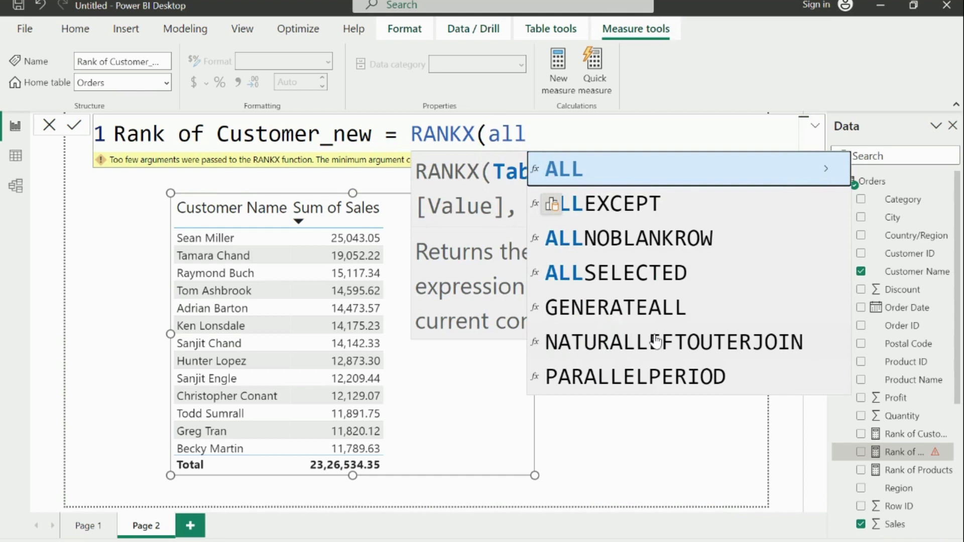
key(Tab)
text(o)
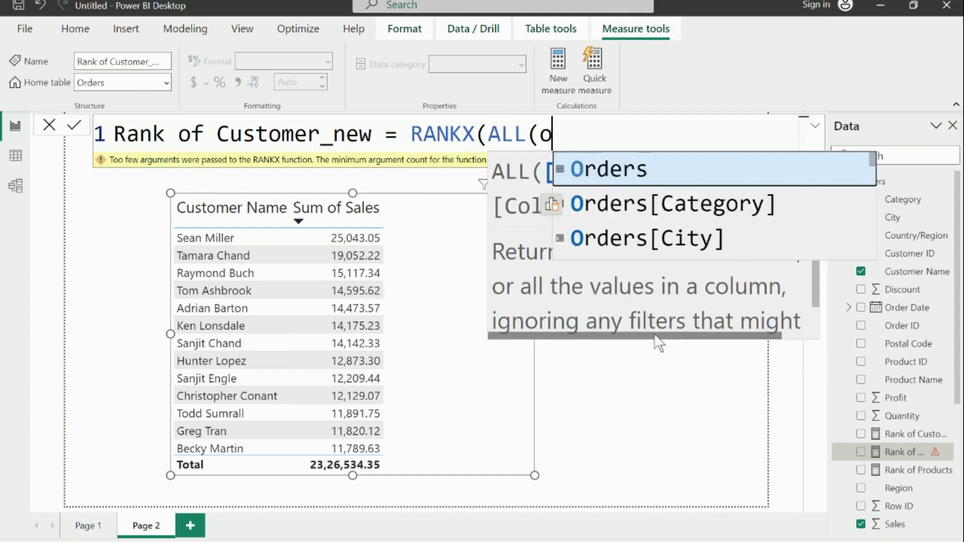
text(rder)
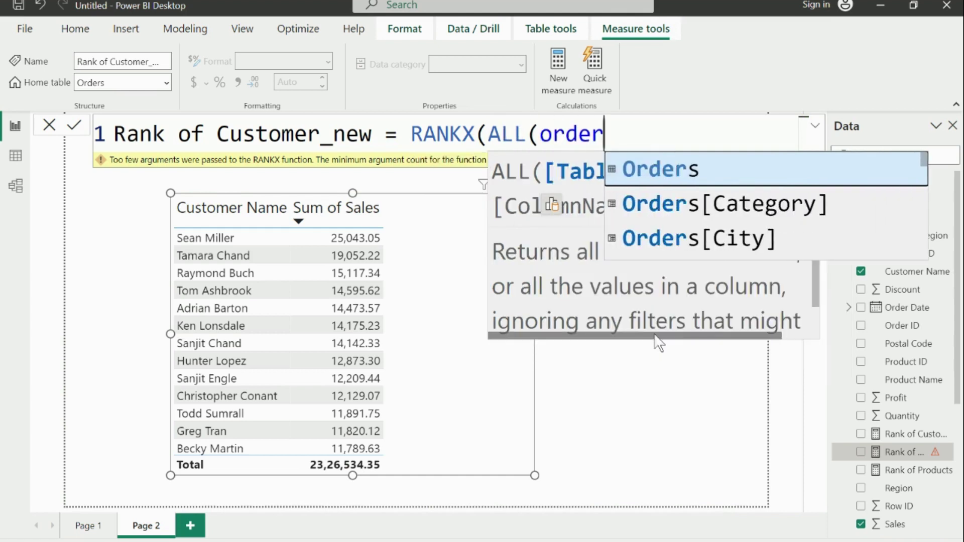
key(Tab)
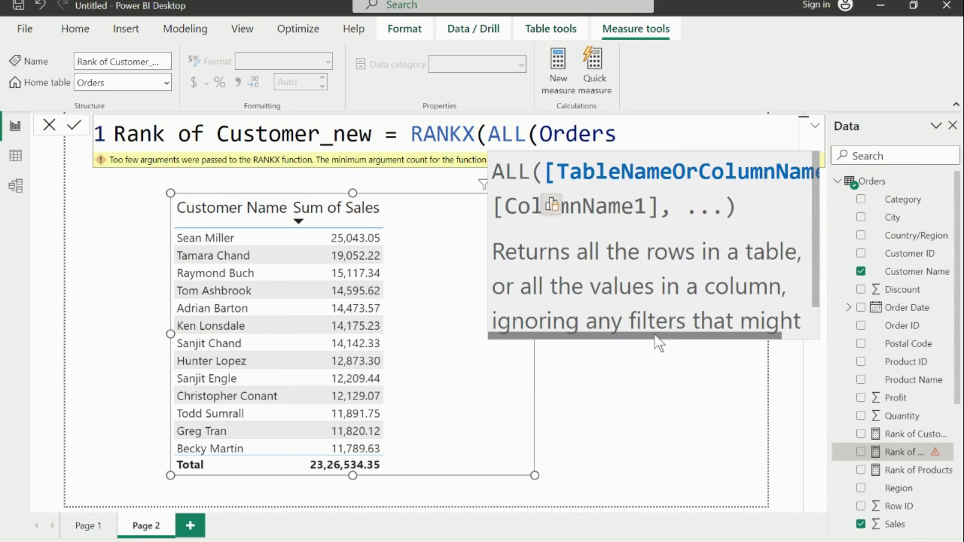
text())
key(BackSpace)
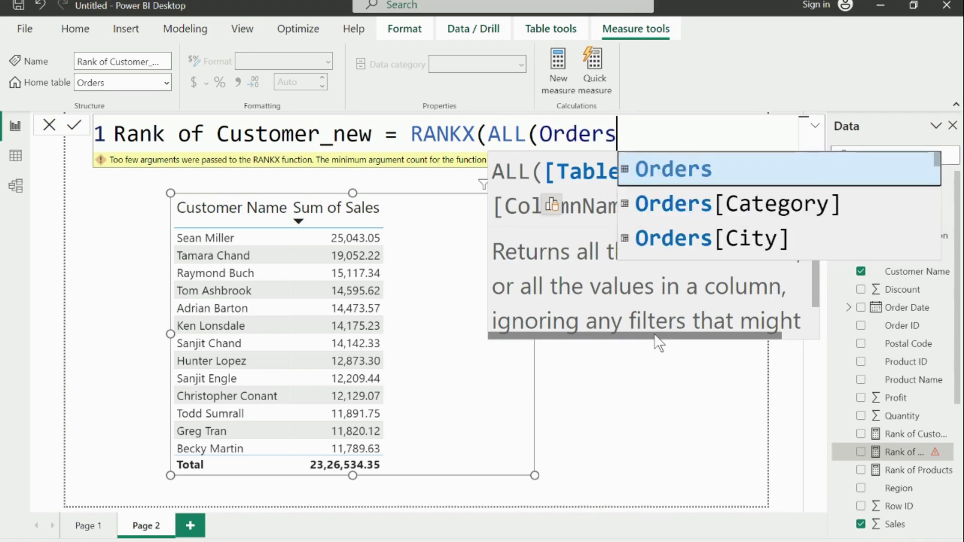
scroll(758, 197, down, 1)
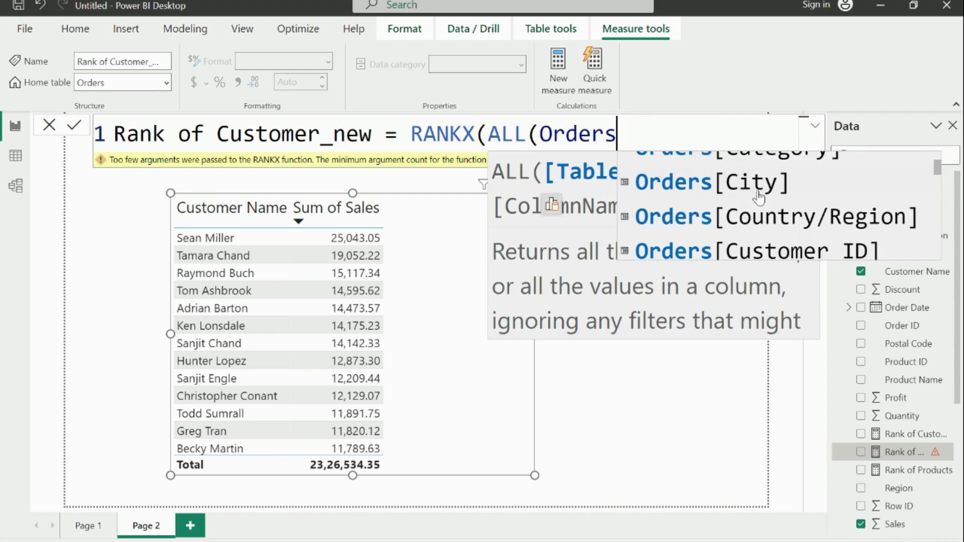
scroll(763, 221, down, 1)
click(770, 241)
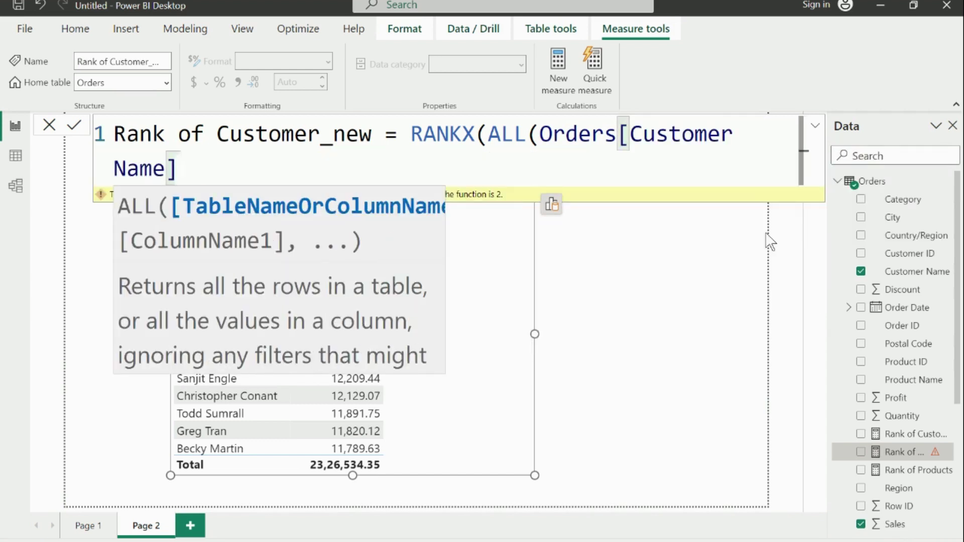
Finish the formula with [Total Sales],,DESC) and commit the measure
text(), )
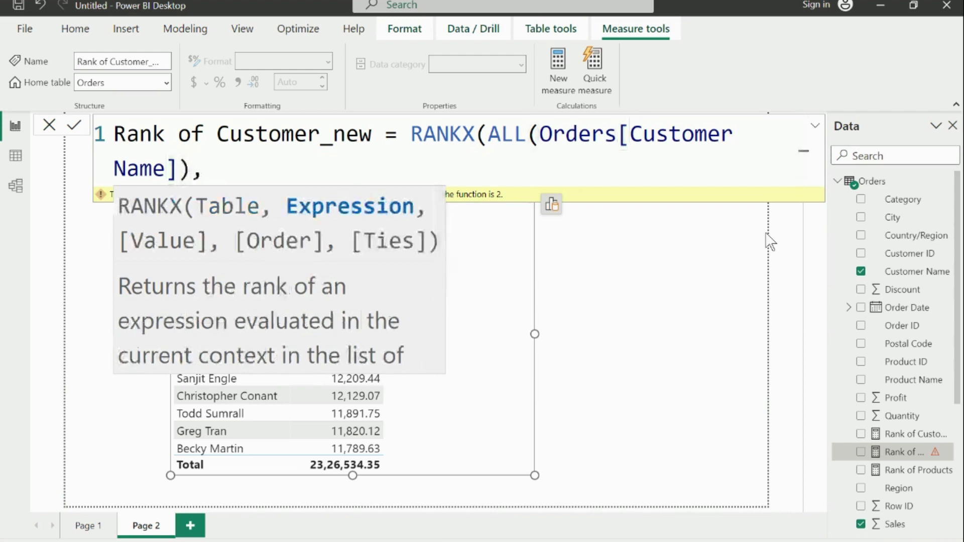
text(tota)
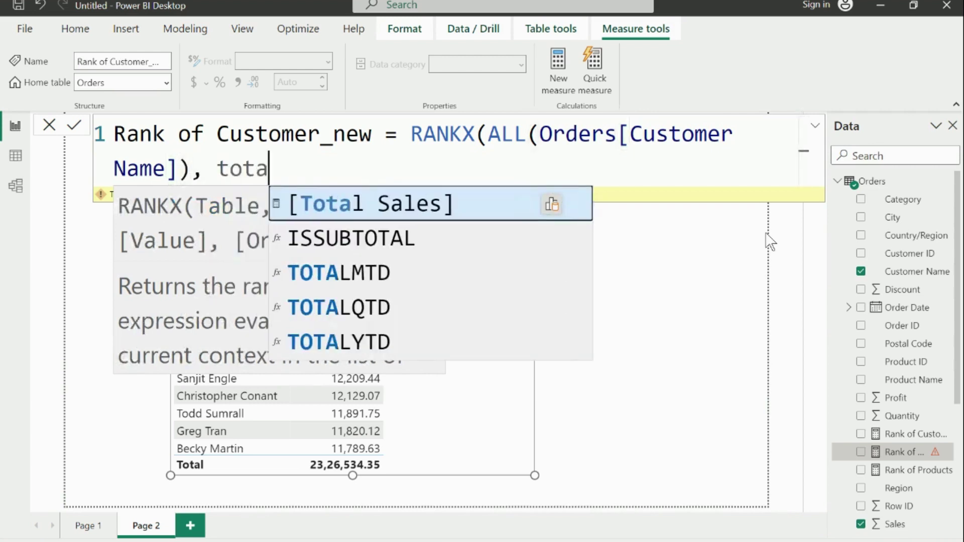
text(l)
key(Tab)
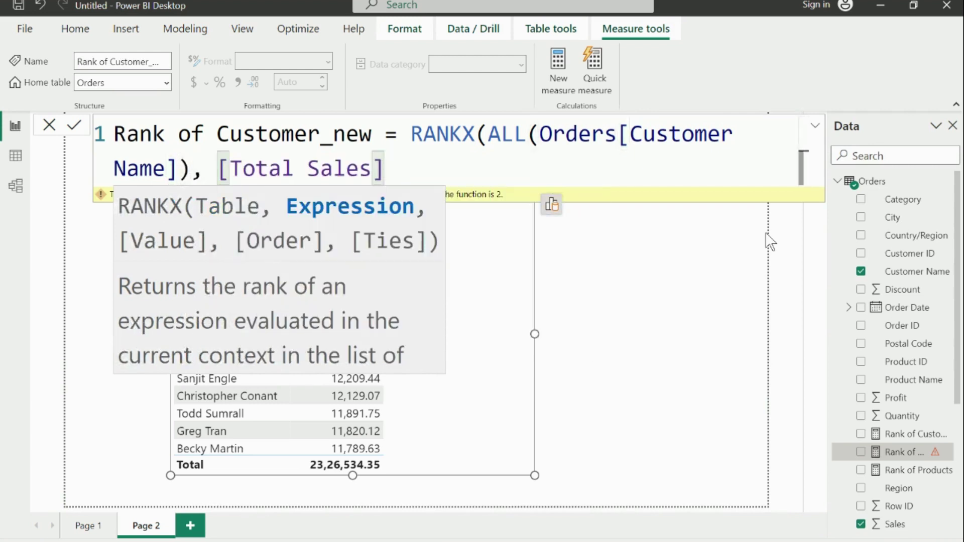
text(,)
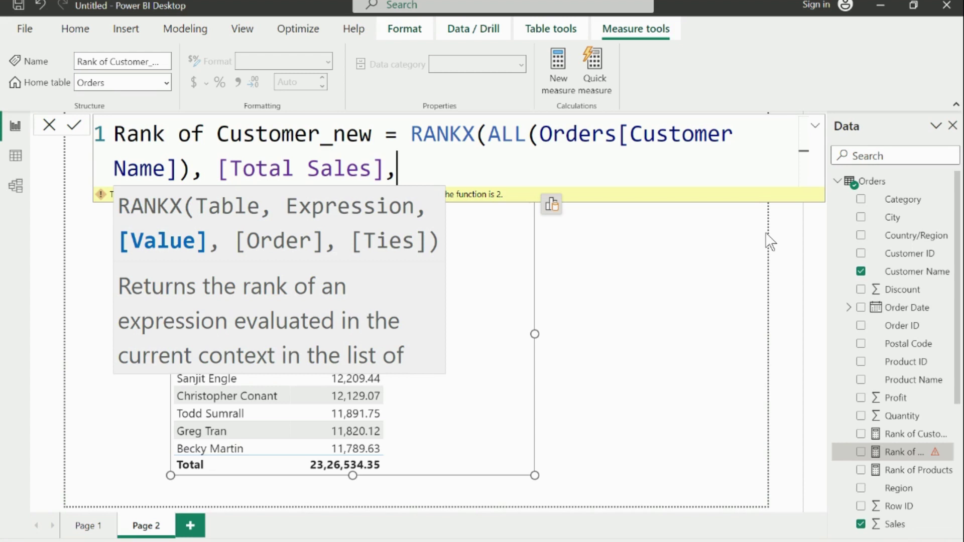
text(,)
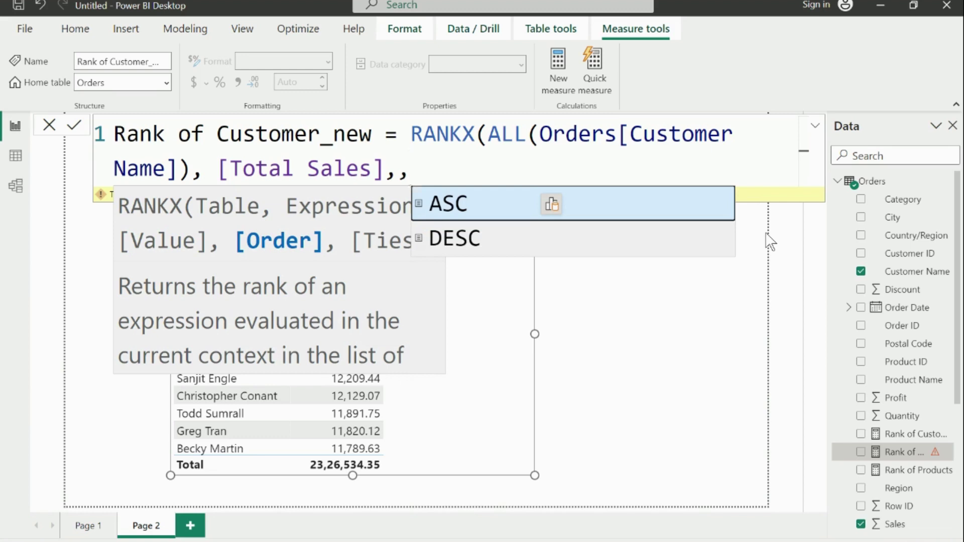
key(Down)
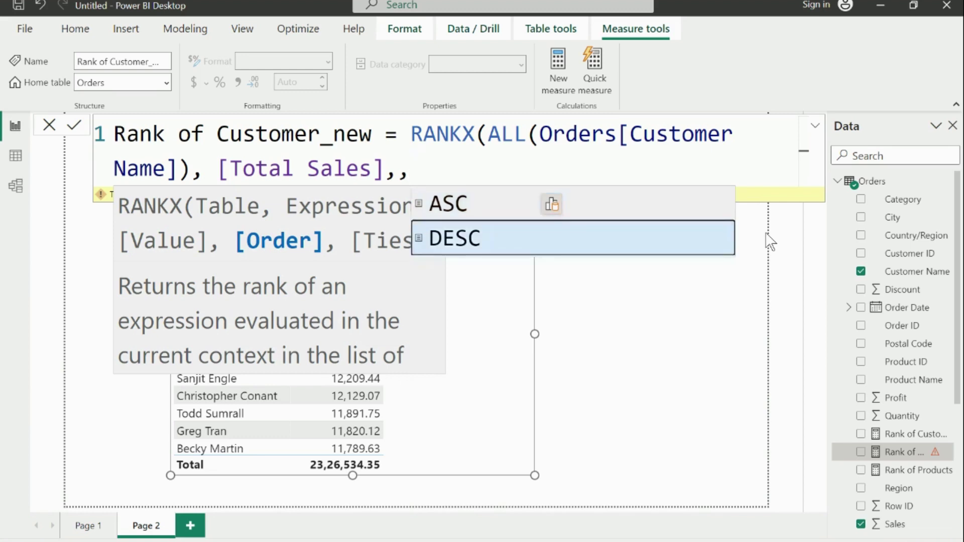
key(Tab)
text())
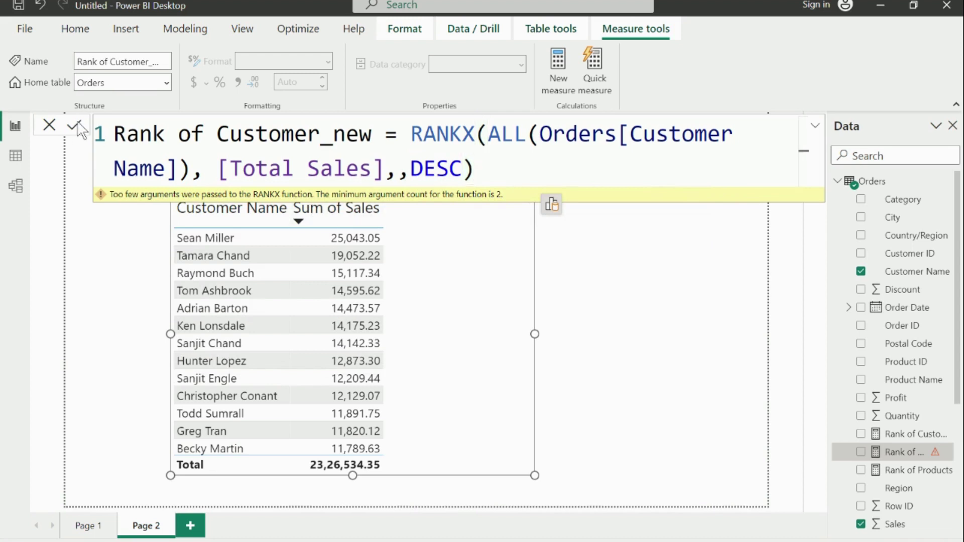
key(Return)
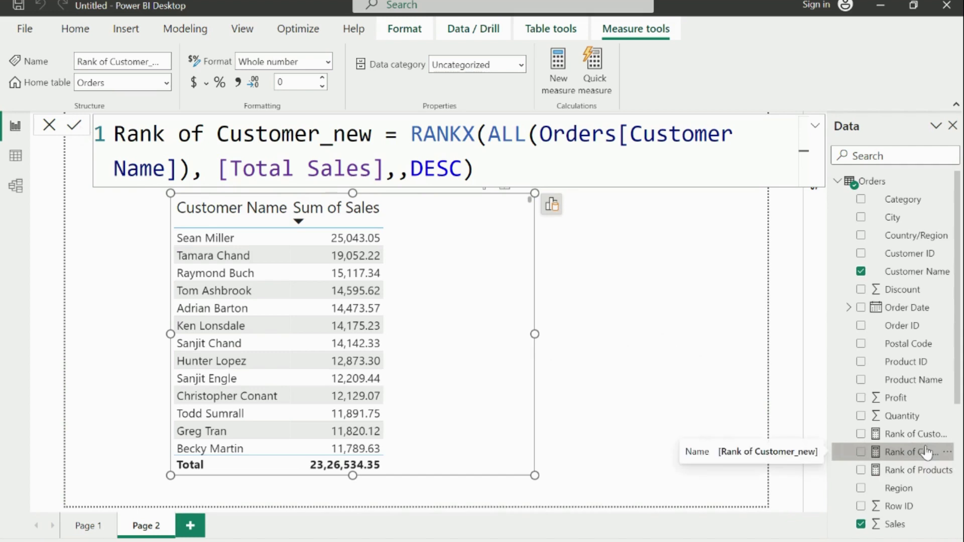
click(861, 452)
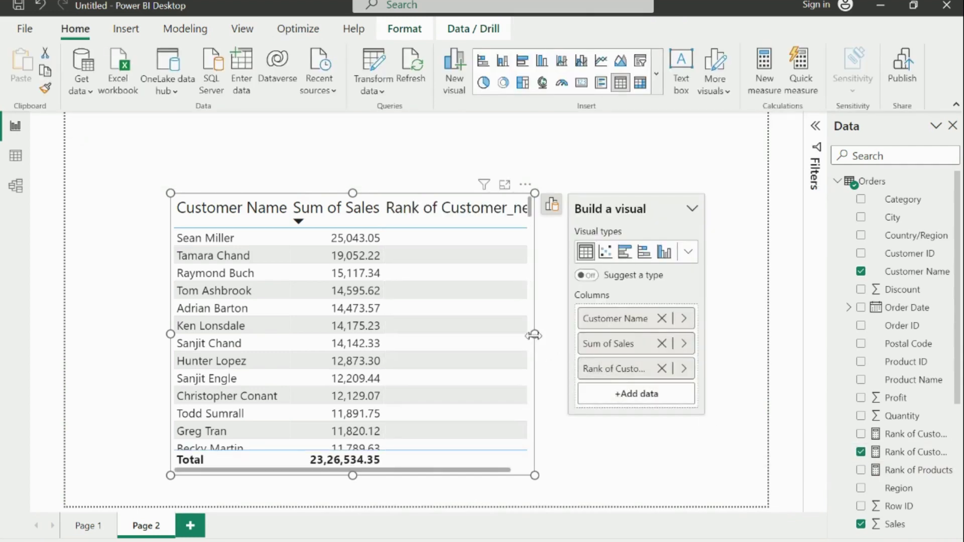
drag(533, 335, 623, 333)
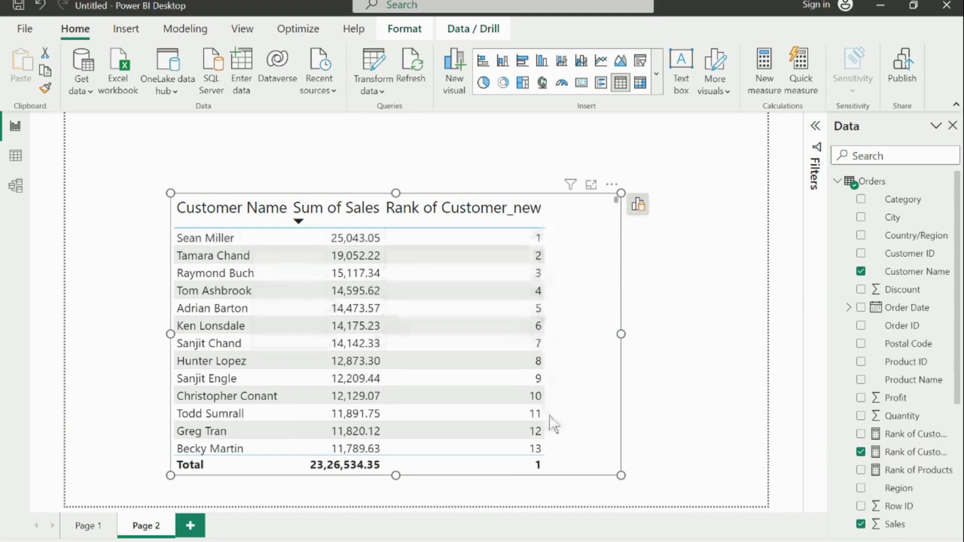
scroll(569, 396, down, 2)
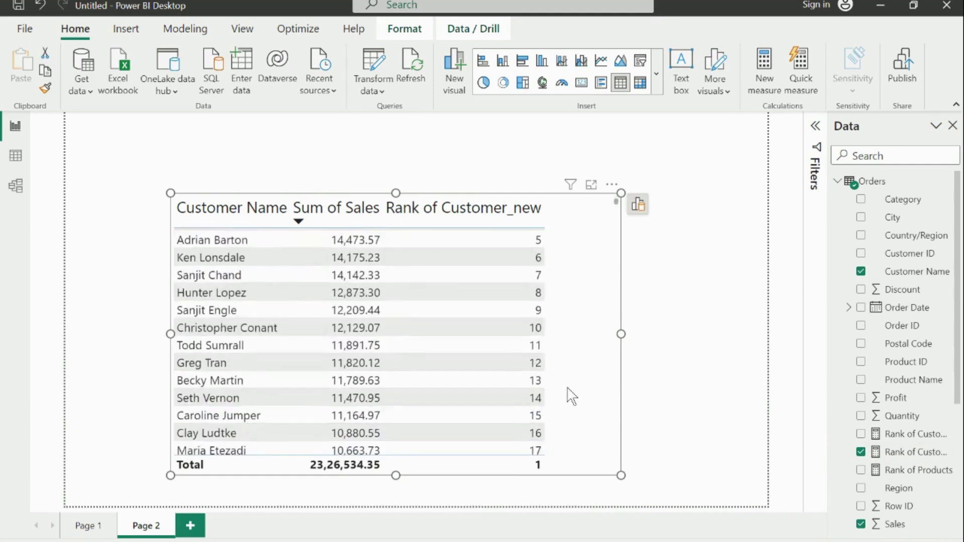
scroll(571, 396, down, 2)
scroll(571, 397, down, 2)
scroll(572, 397, up, 3)
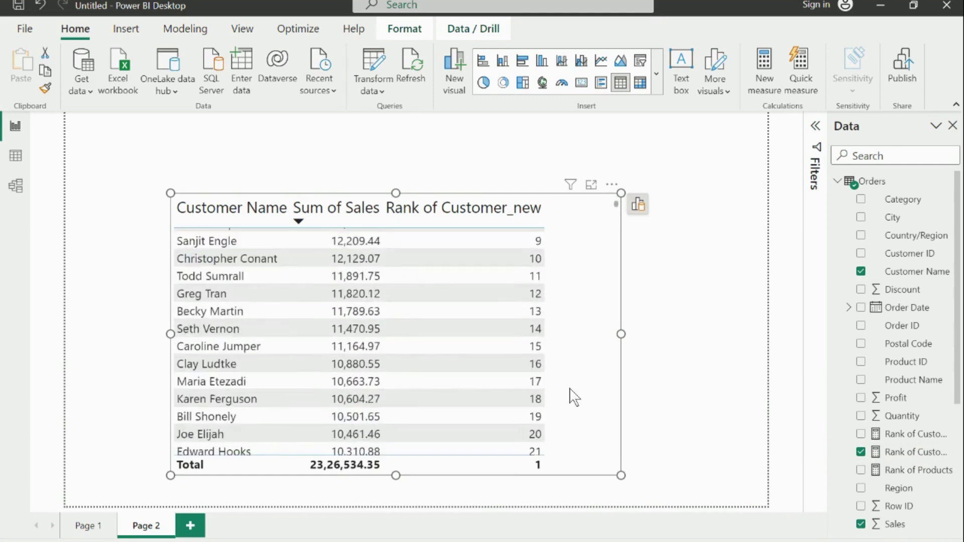
scroll(573, 397, up, 3)
scroll(573, 396, down, 7)
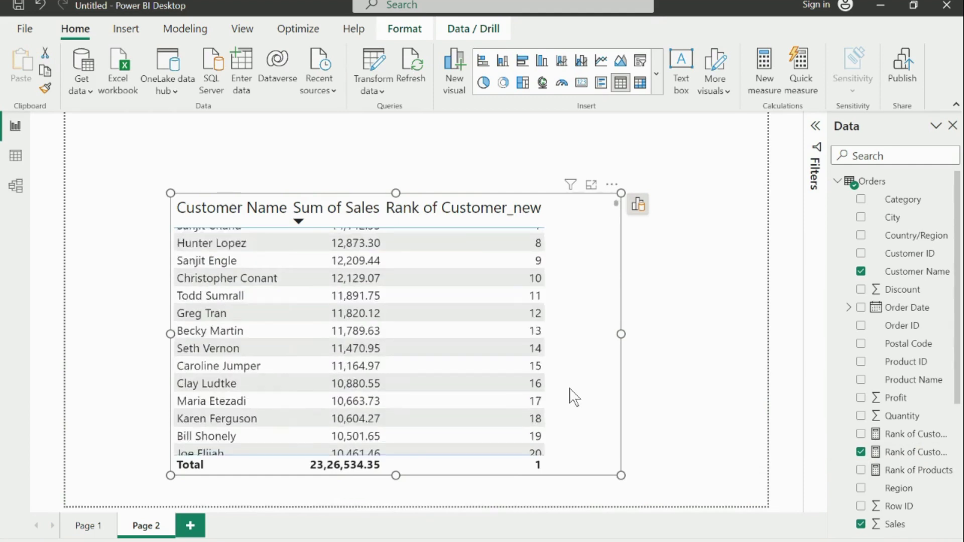
scroll(573, 397, down, 1)
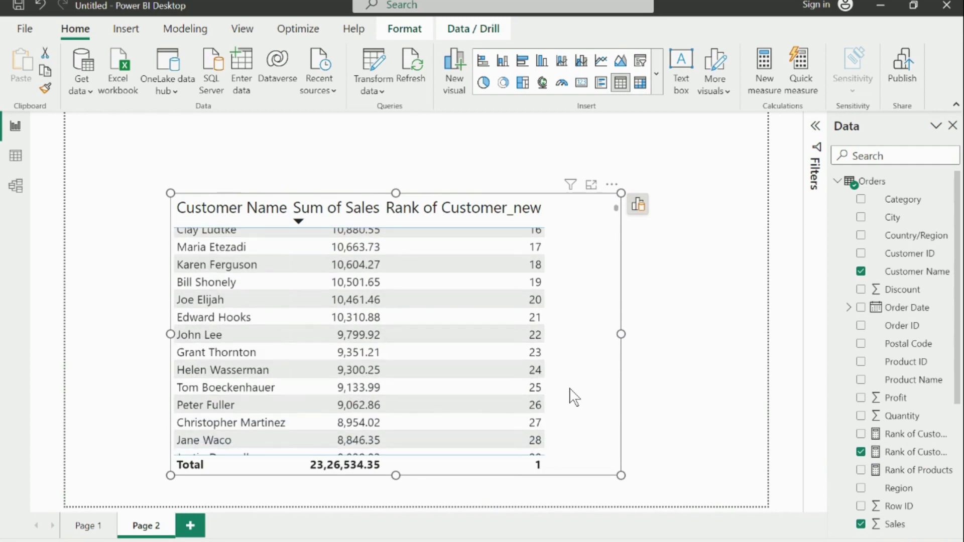
scroll(572, 395, up, 7)
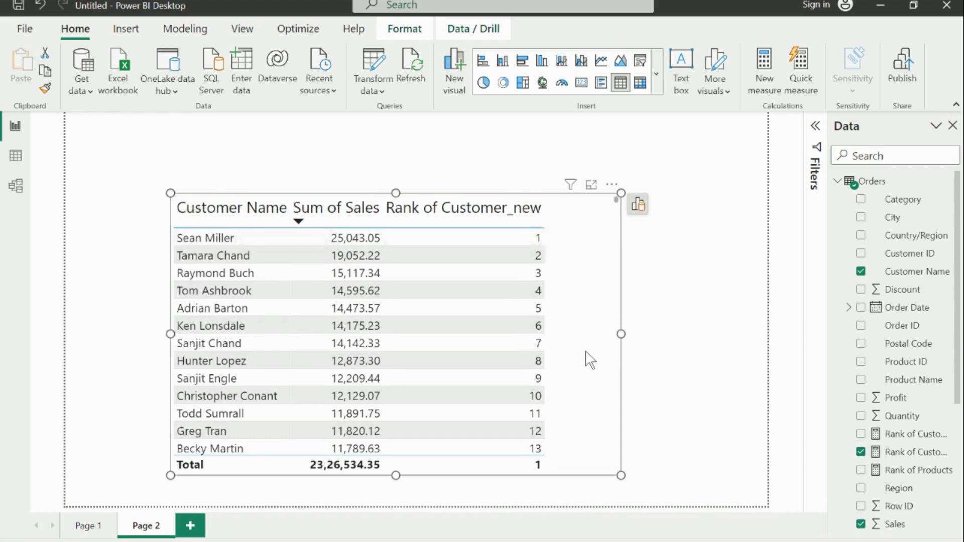
scroll(586, 358, down, 5)
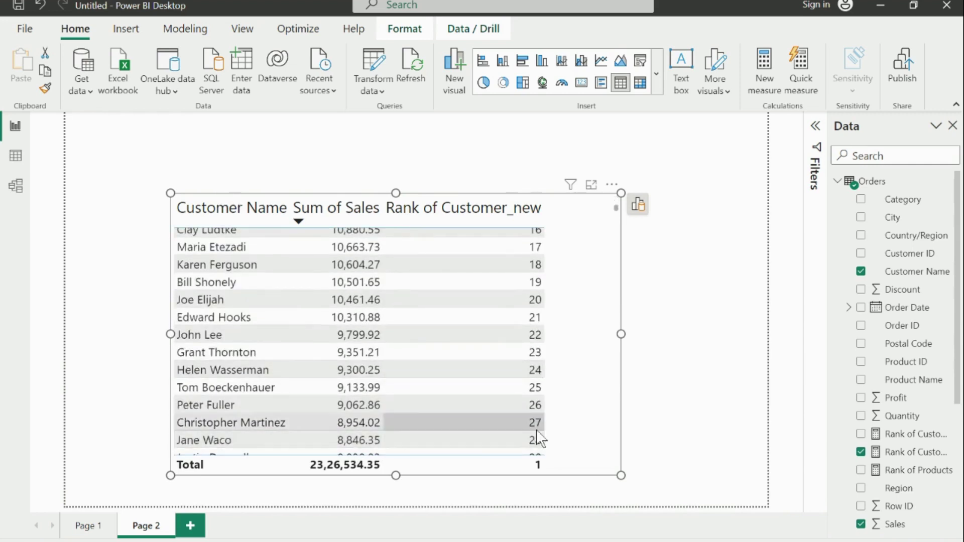
scroll(532, 442, down, 5)
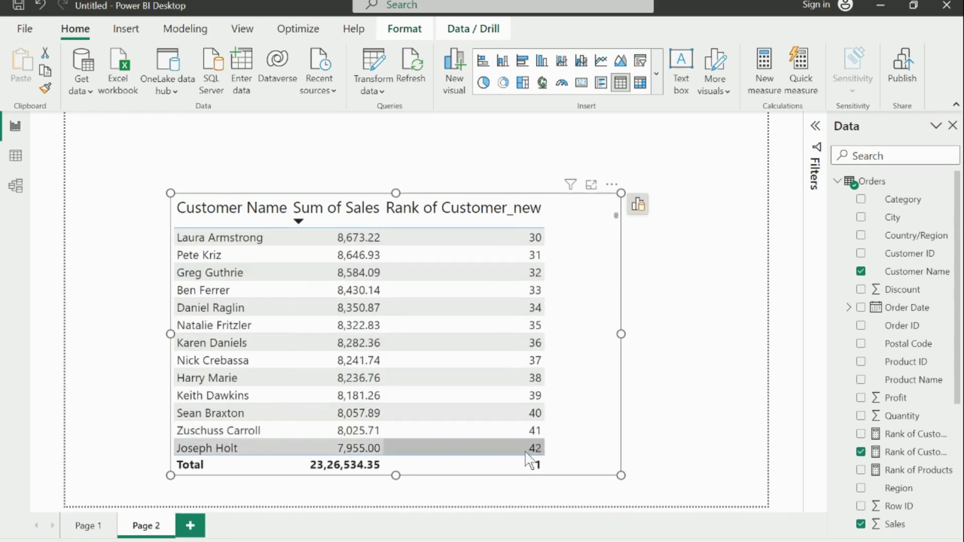
scroll(592, 399, up, 3)
scroll(604, 401, up, 8)
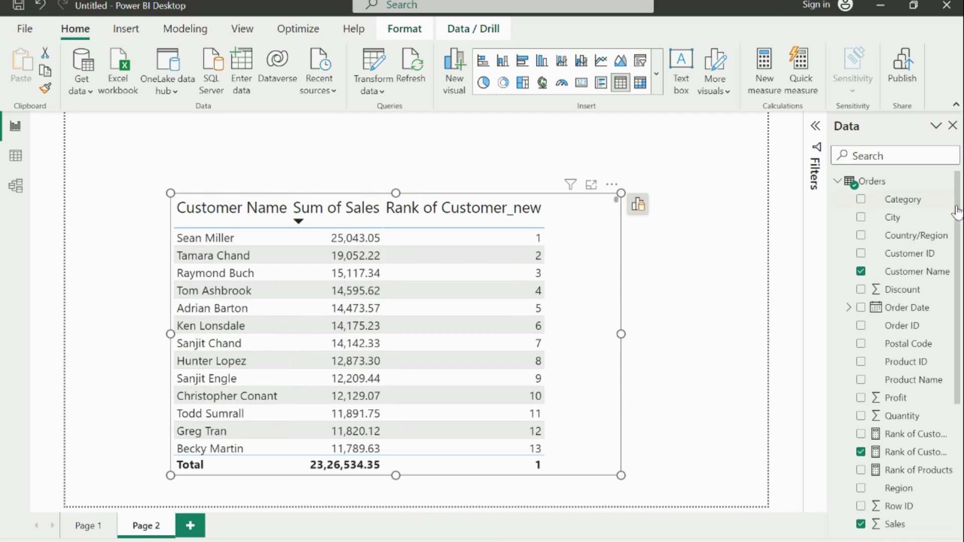
Create a new measure in Orders named 'Top N by Cx_new'
click(946, 182)
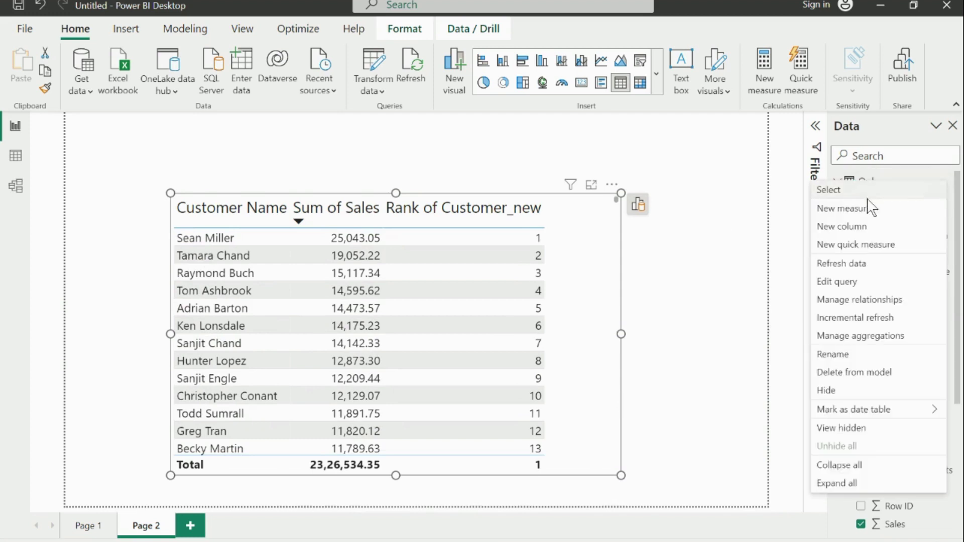
key(Escape)
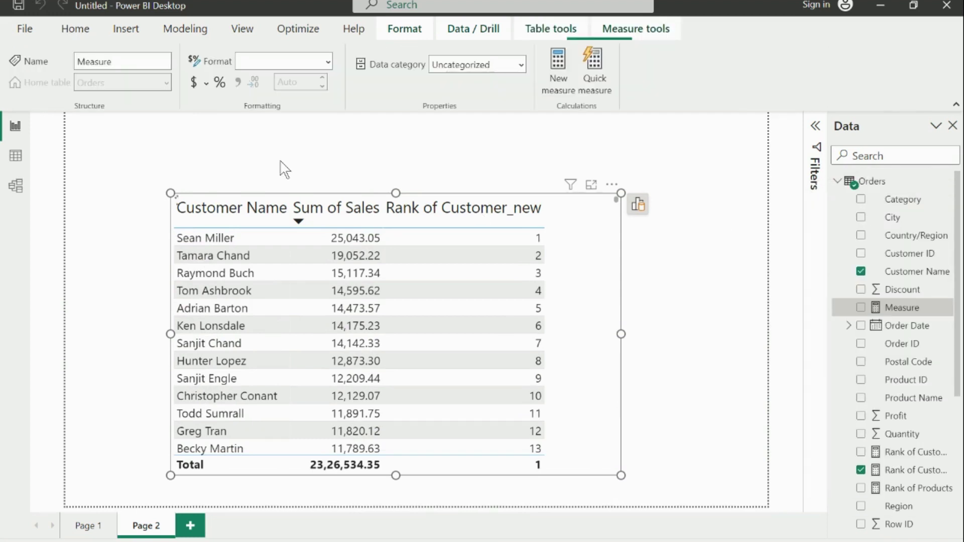
click(281, 139)
drag(204, 134, 96, 128)
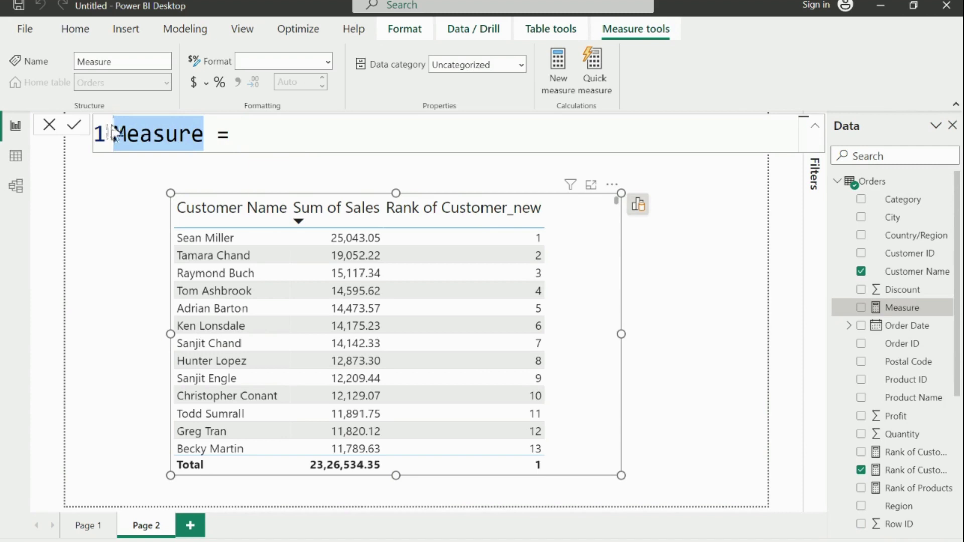
text(Top N)
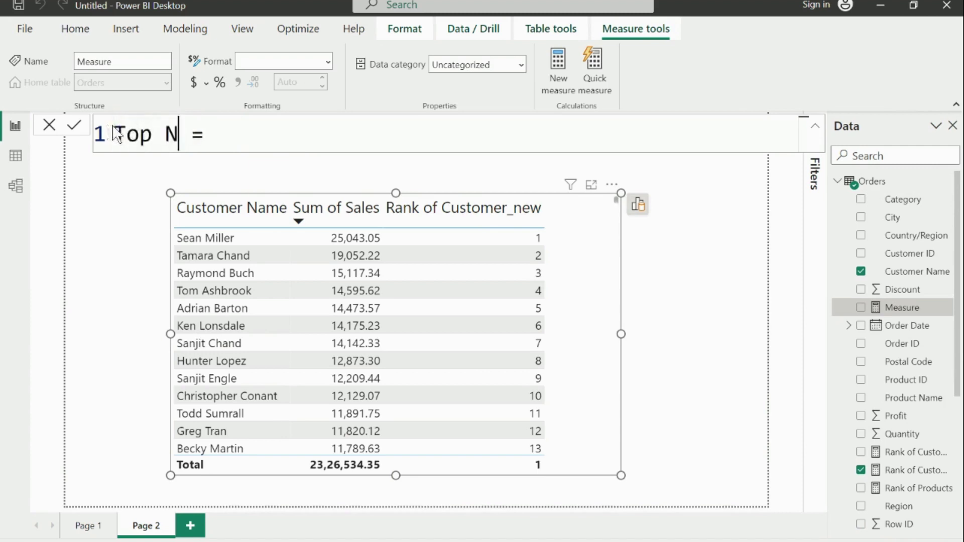
text( by C)
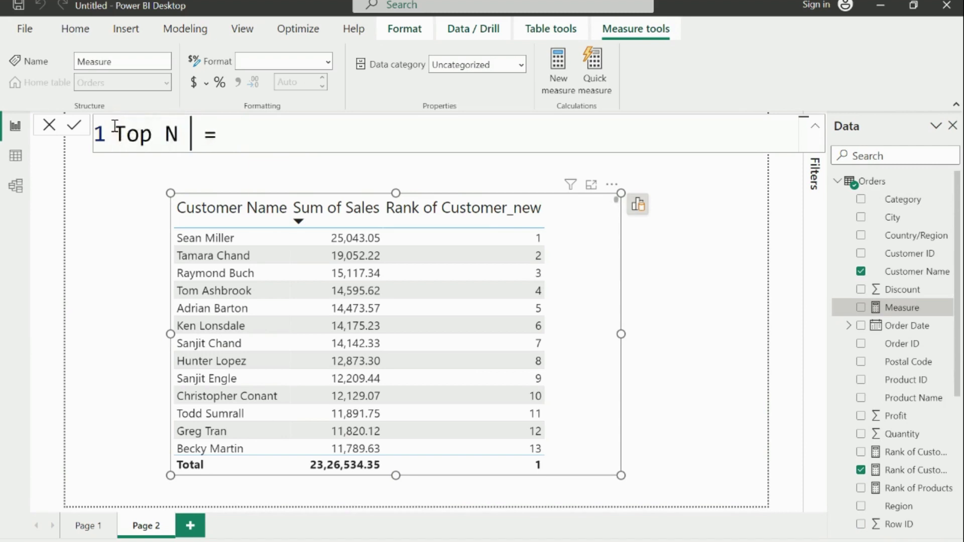
text(us)
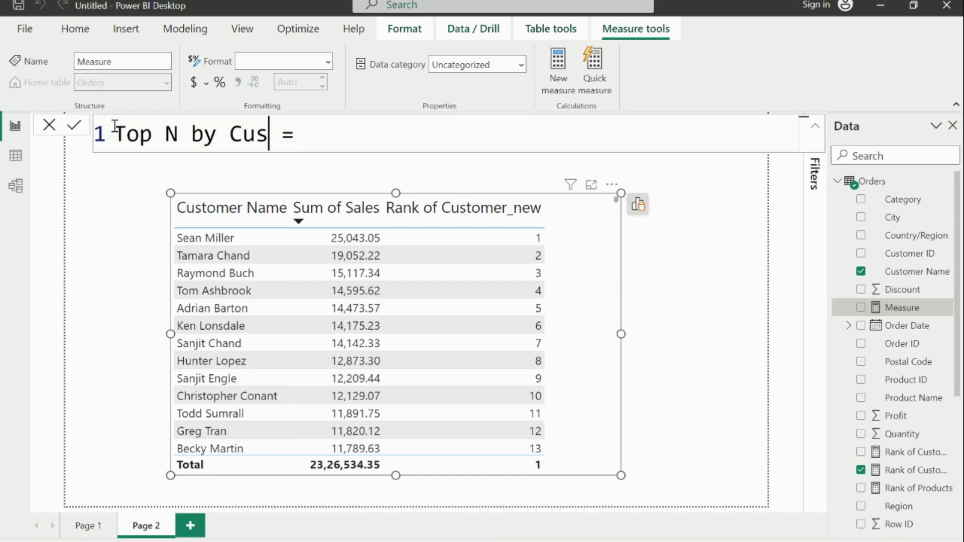
key(BackSpace)
key(BackSpace)
text(x)
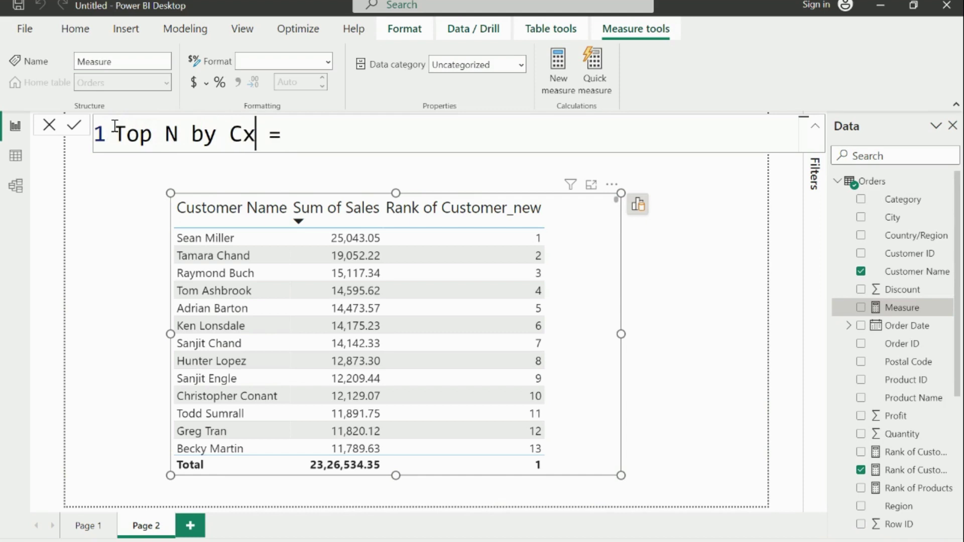
text(_na)
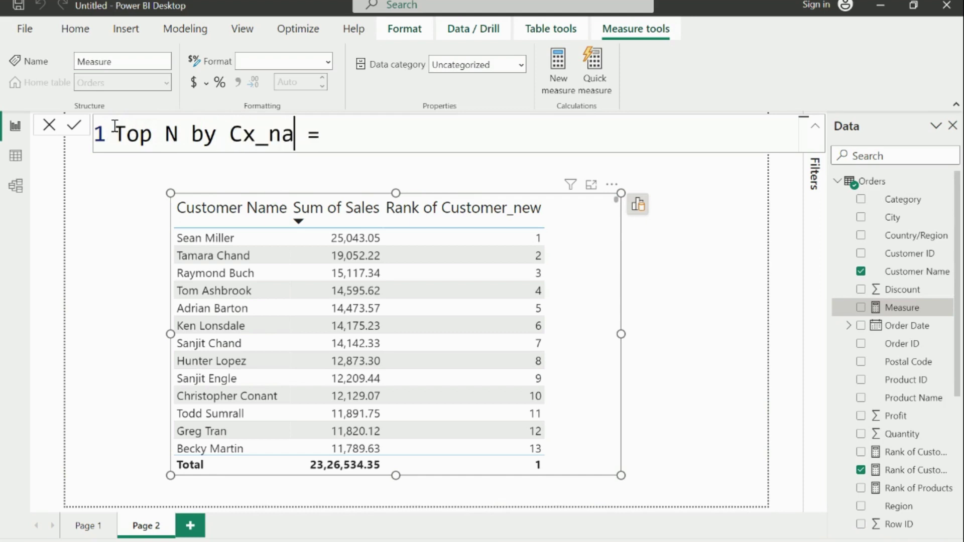
key(BackSpace)
key(BackSpace)
text(new)
Enter IF([Rank of Customer_new]<=5, [Total Sales]) as its formula and commit it
click(362, 133)
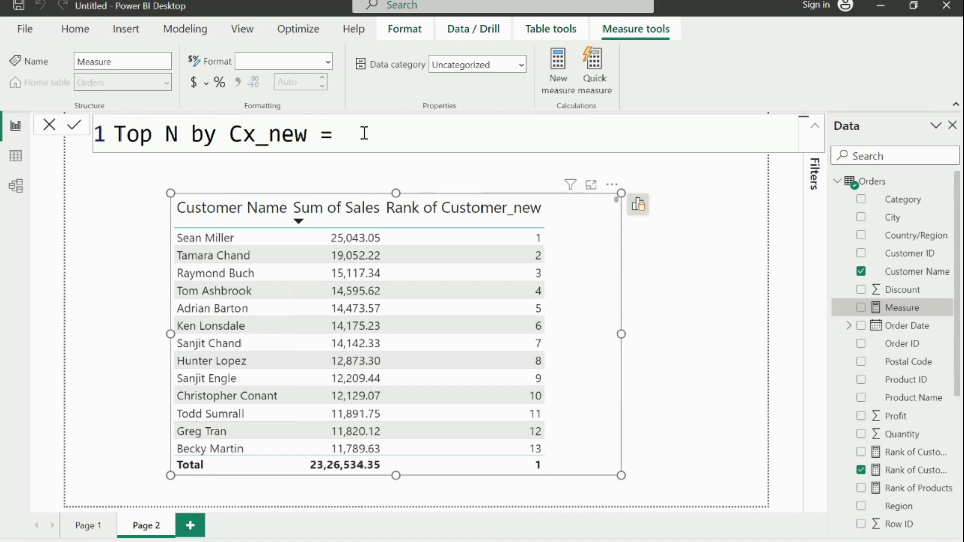
text(if)
key(Tab)
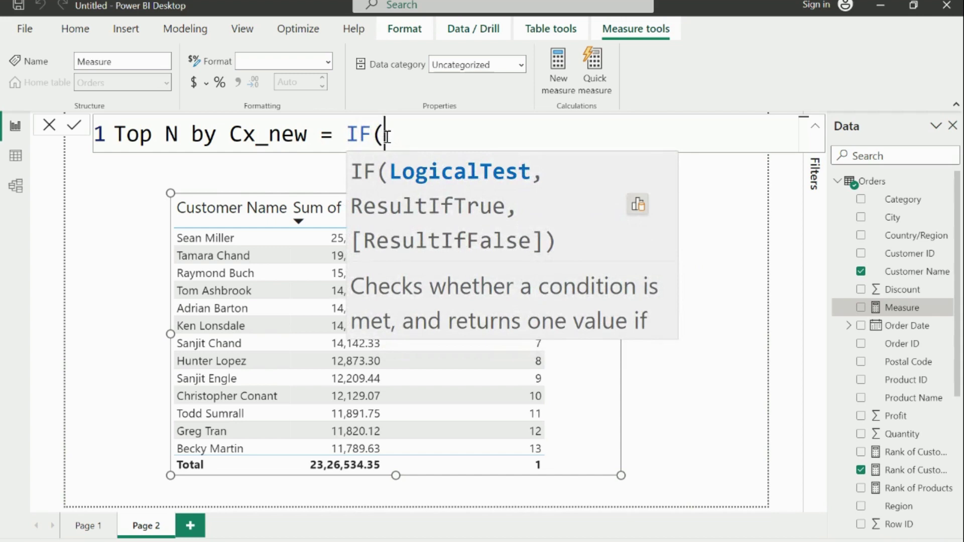
text(rank)
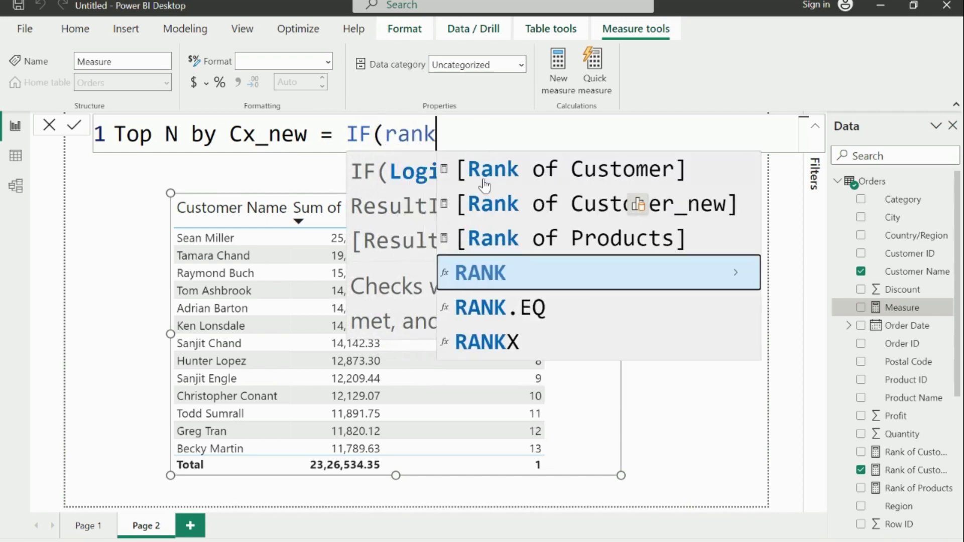
click(535, 217)
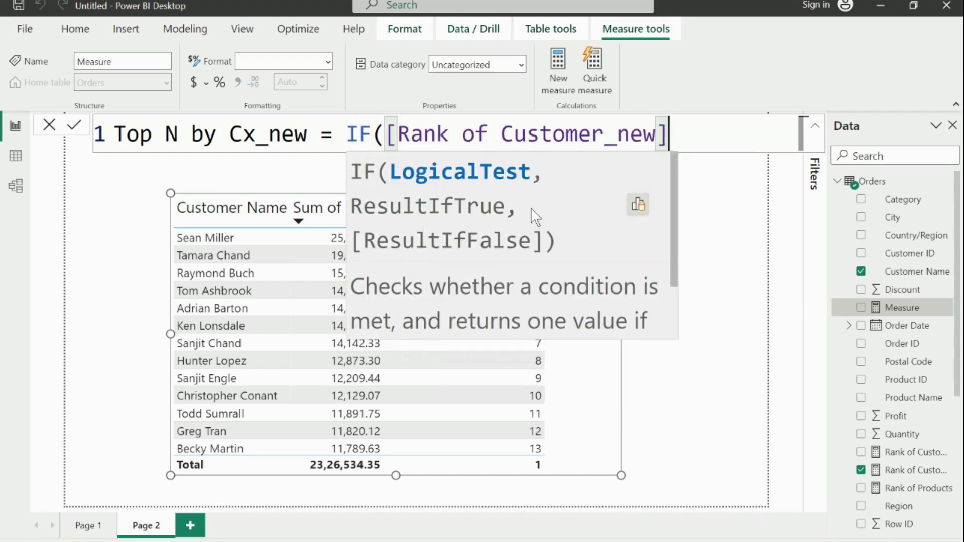
text(<=5)
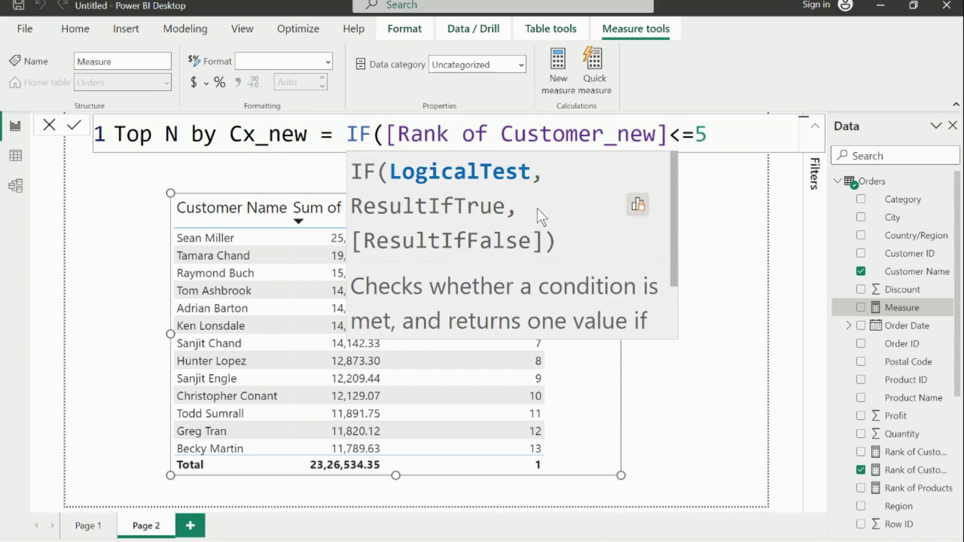
text(,)
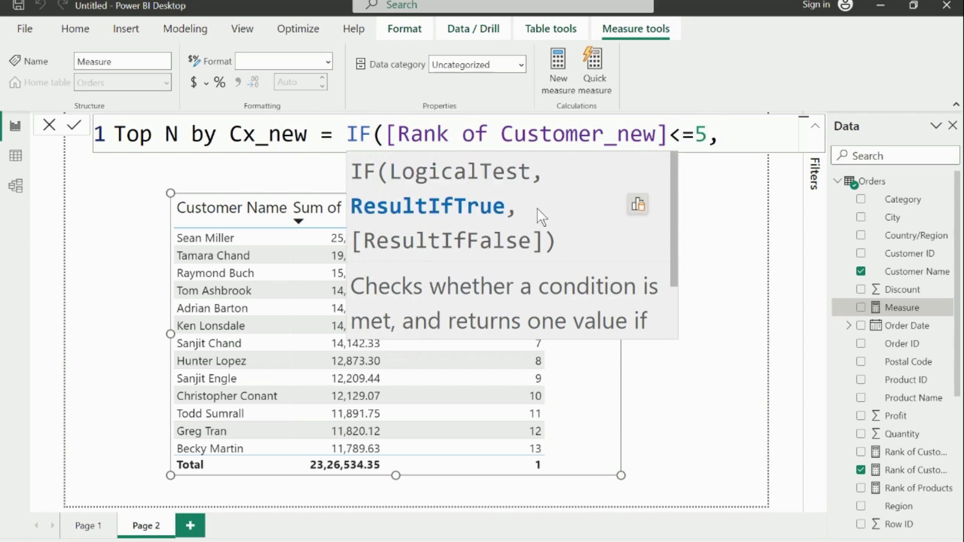
text( tota)
key(Tab)
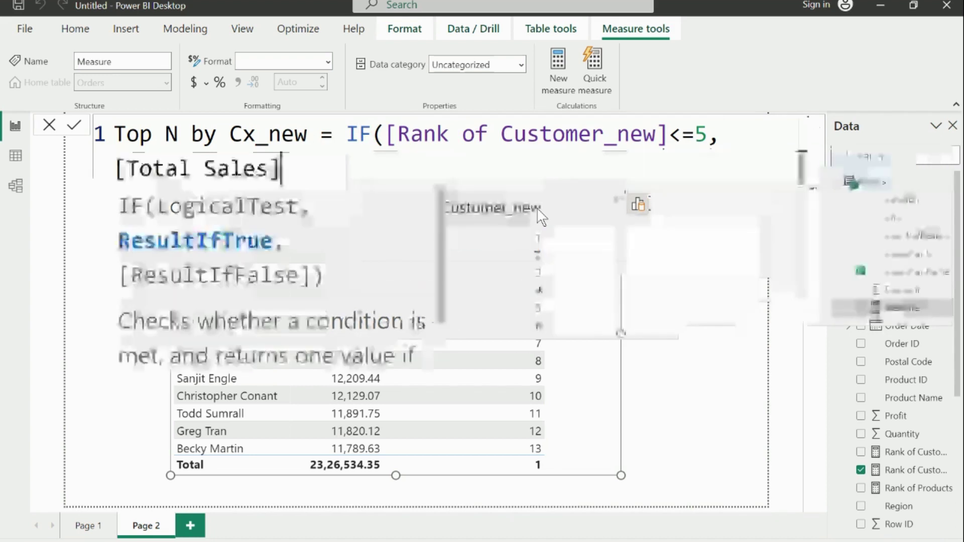
text())
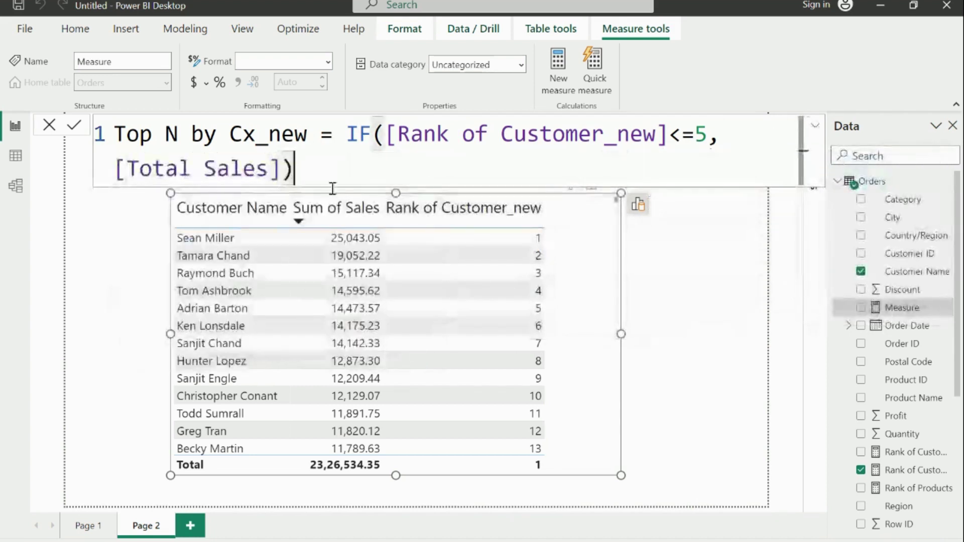
click(74, 126)
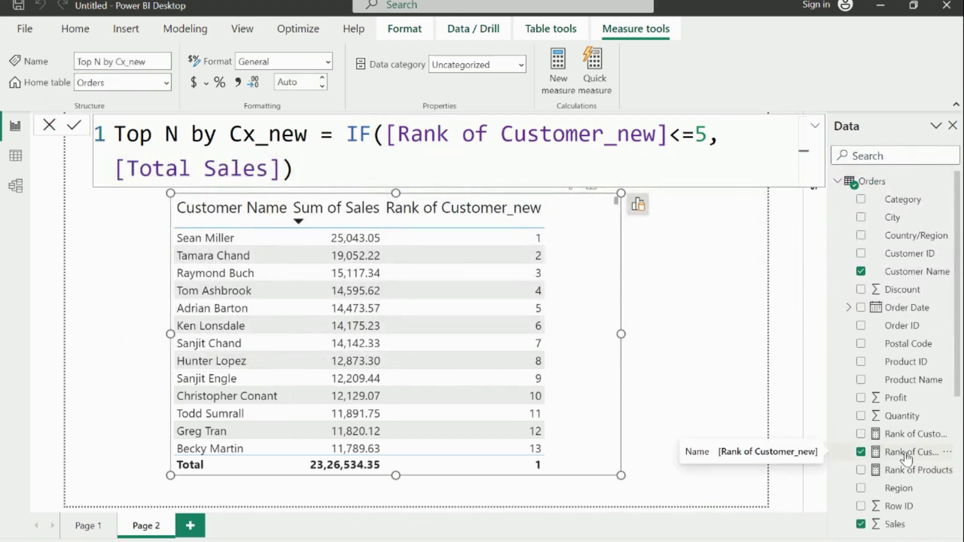
Add the Top N by Cx_new measure to the customer table and widen the table to fit it
scroll(906, 457, down, 5)
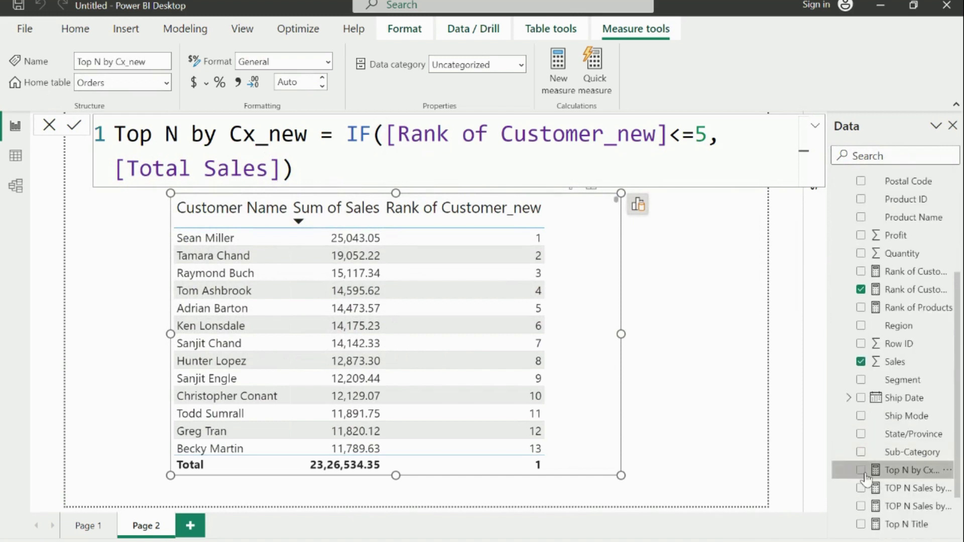
click(860, 470)
click(621, 333)
drag(622, 333, 745, 346)
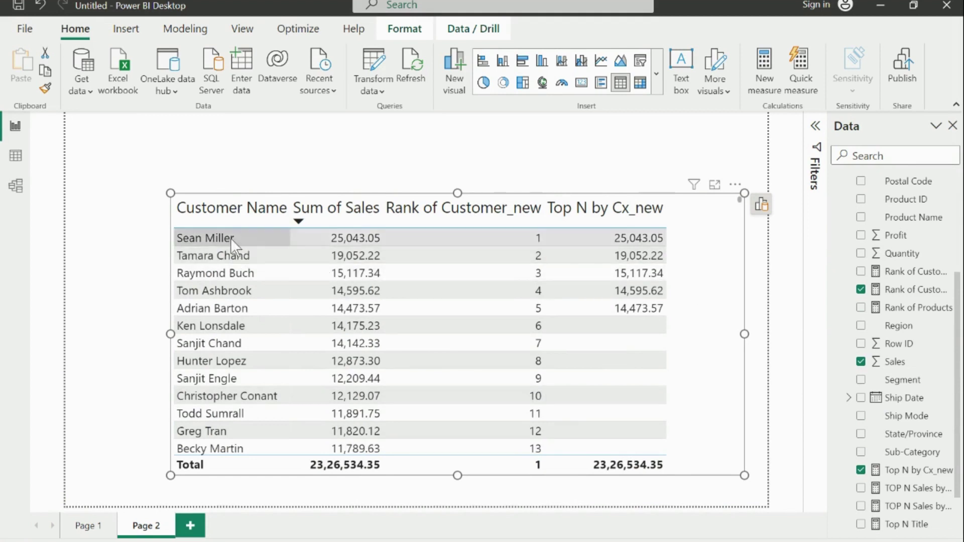
Remove Sum of Sales and Rank of Customer_new from the table, then select the Top N by Cx_new measure
click(761, 204)
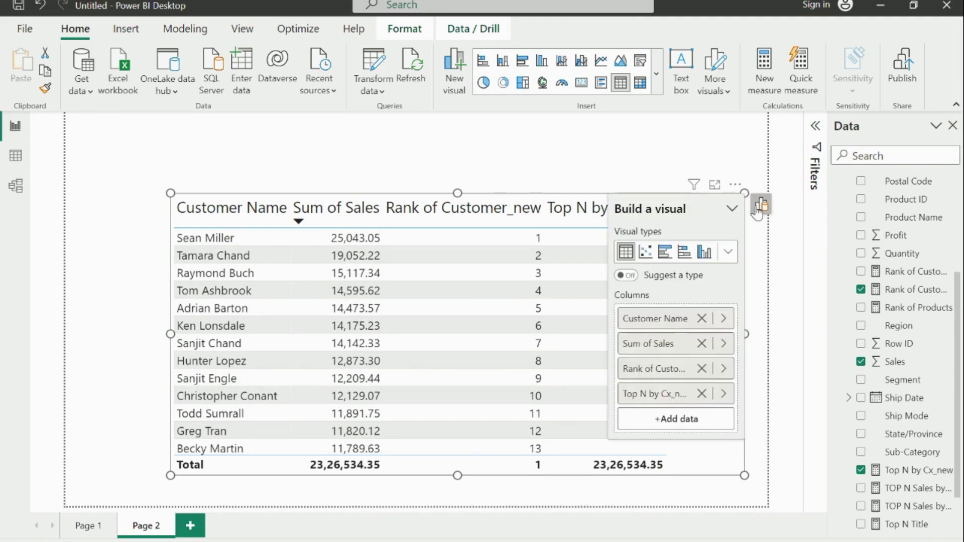
click(702, 343)
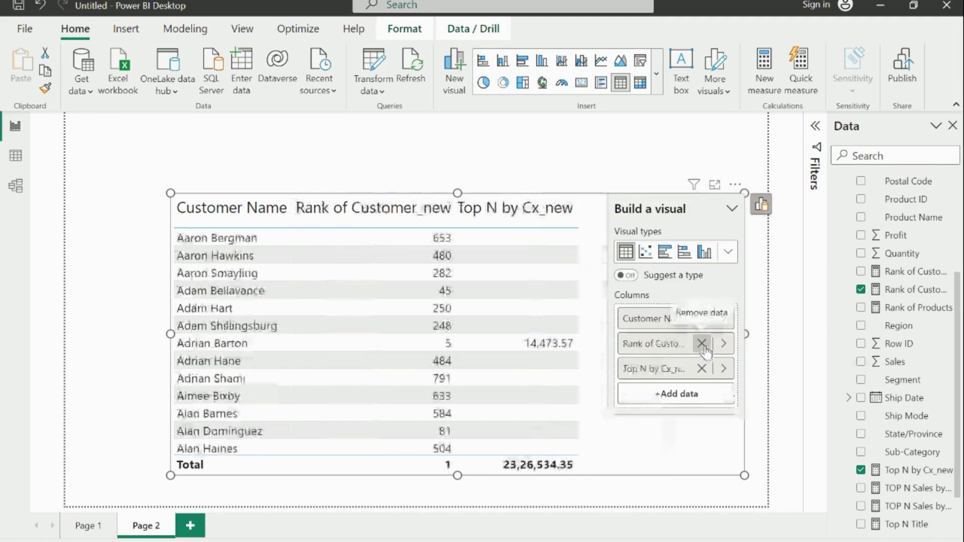
click(702, 343)
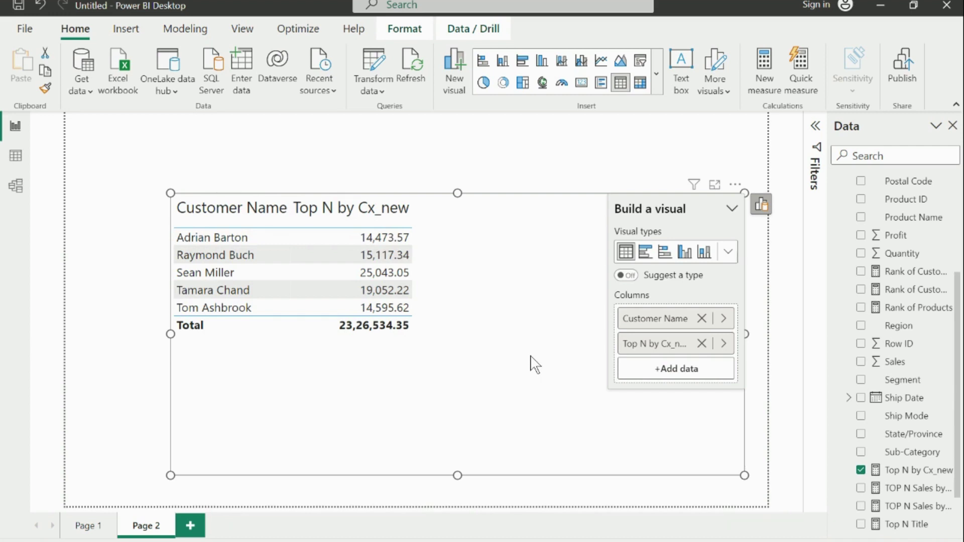
click(902, 471)
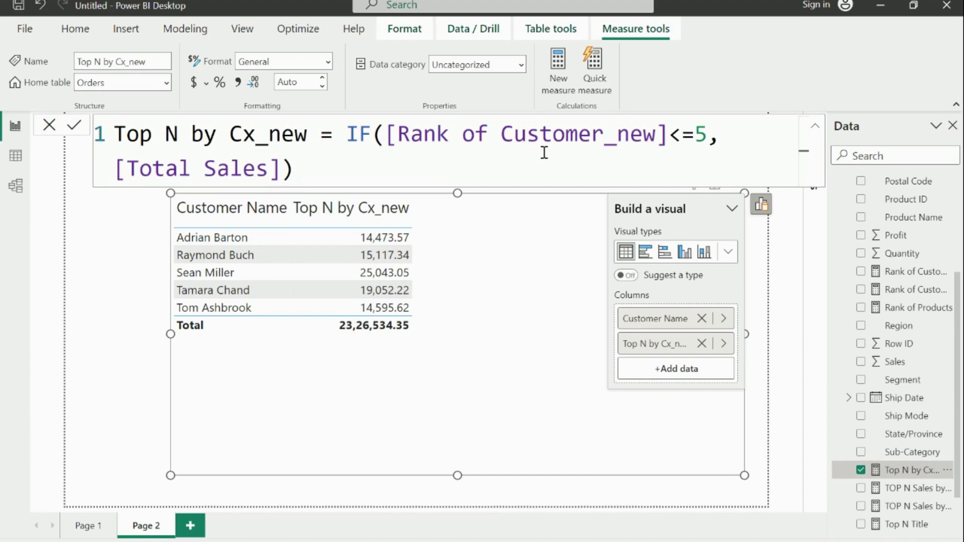
Review the rank threshold 5 in the Top N by Cx_new formula, then deselect the table
double_click(702, 133)
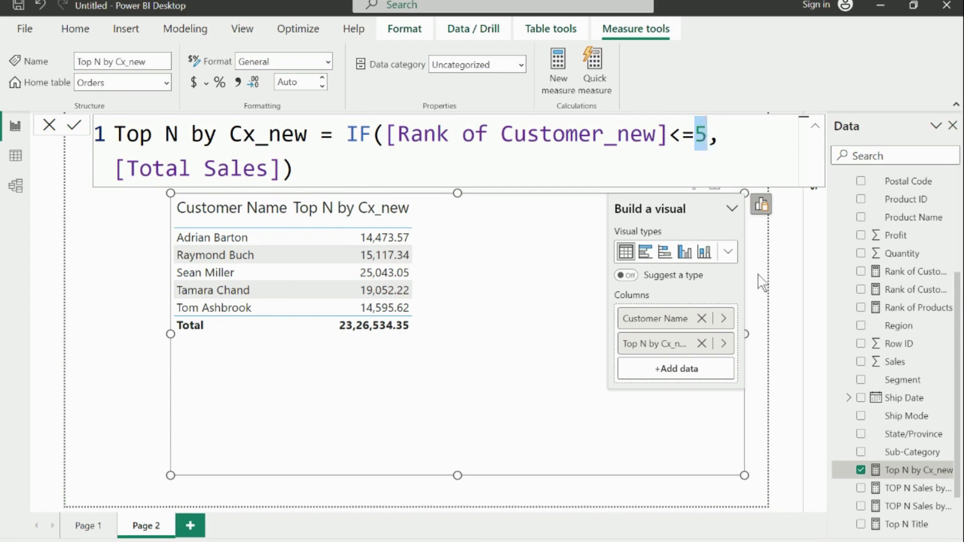
click(780, 306)
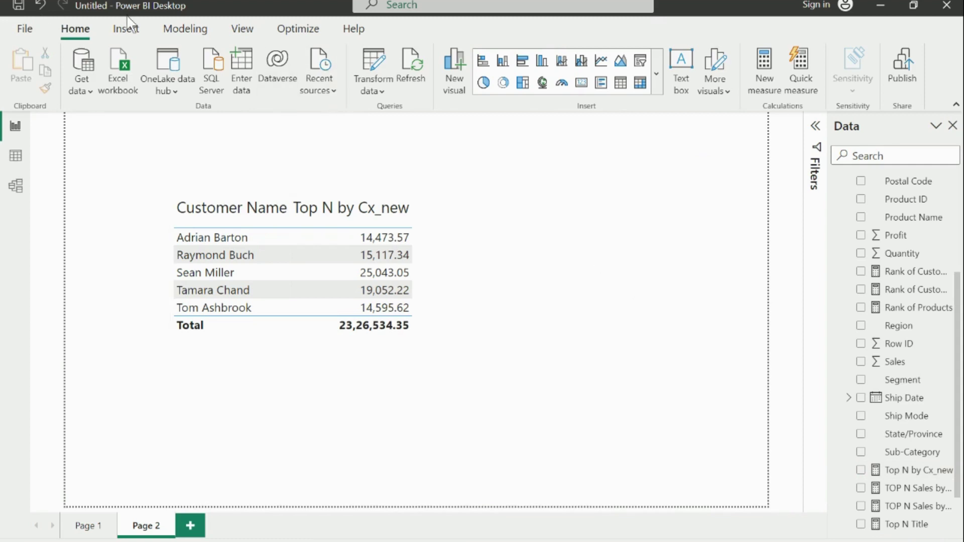
Create the Top N New parameter via Modeling > New parameter > Numeric range
click(185, 29)
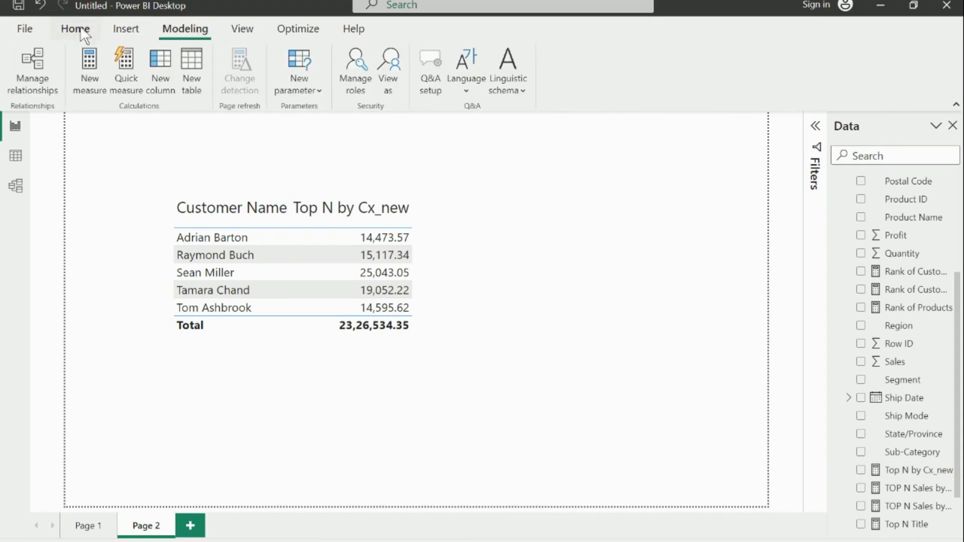
click(321, 89)
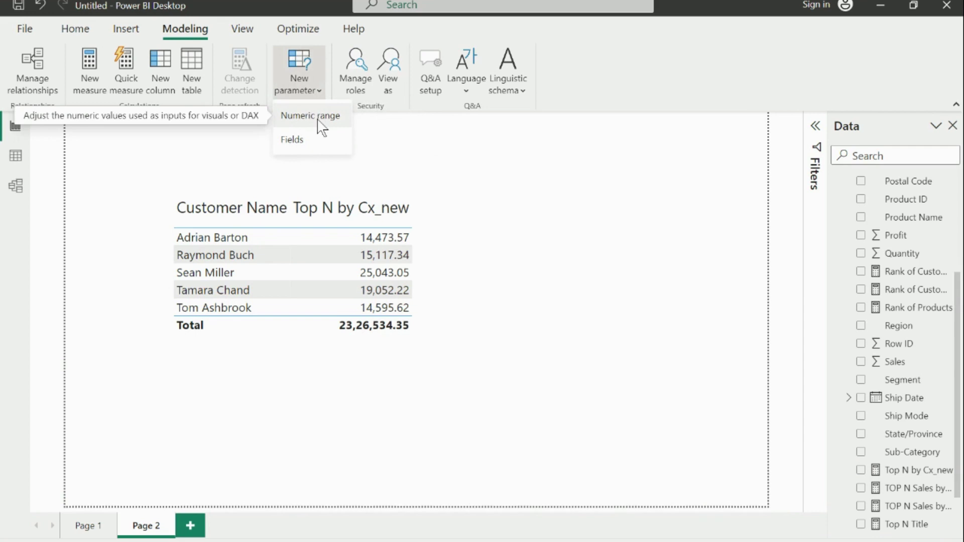
click(331, 121)
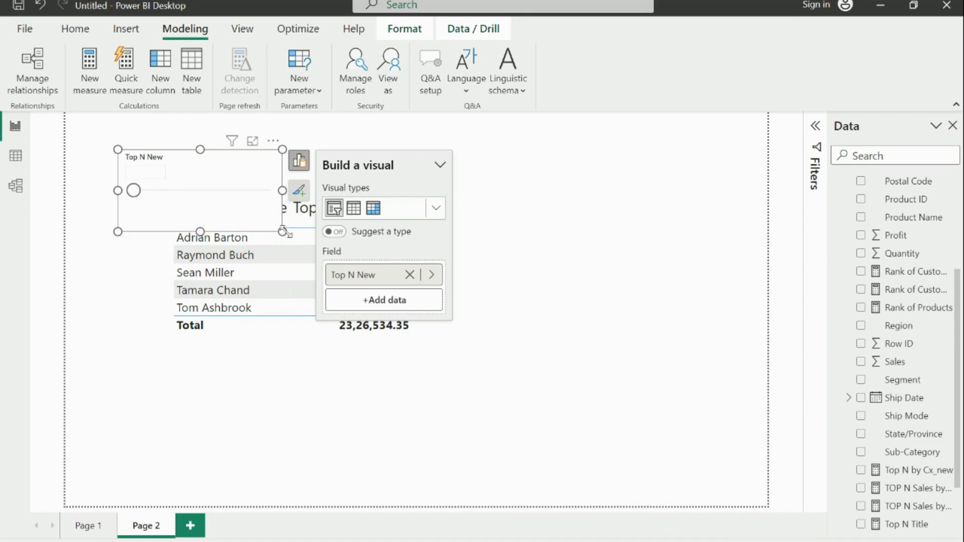
Move the Top N New slicer to the upper right and enter 5 as its value
drag(277, 145, 723, 129)
click(599, 154)
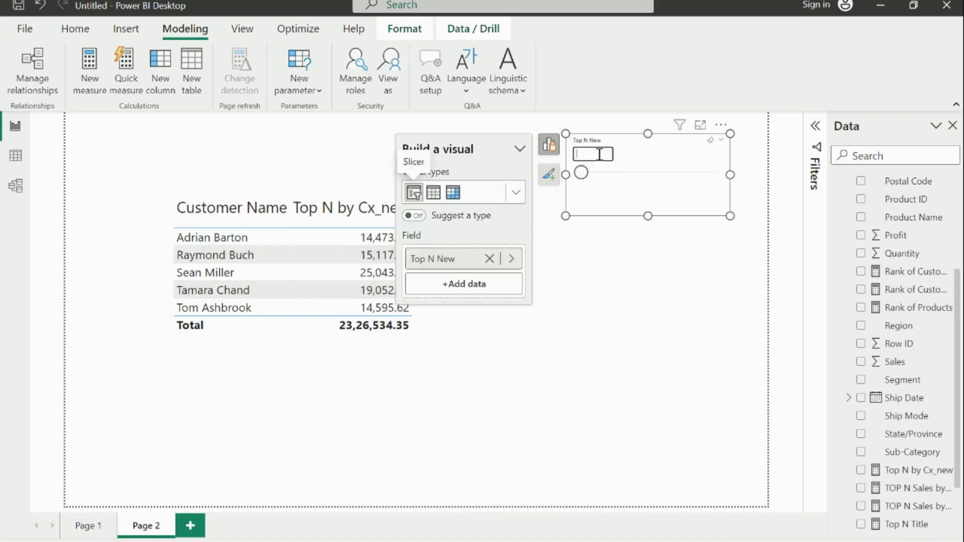
text(5)
key(Return)
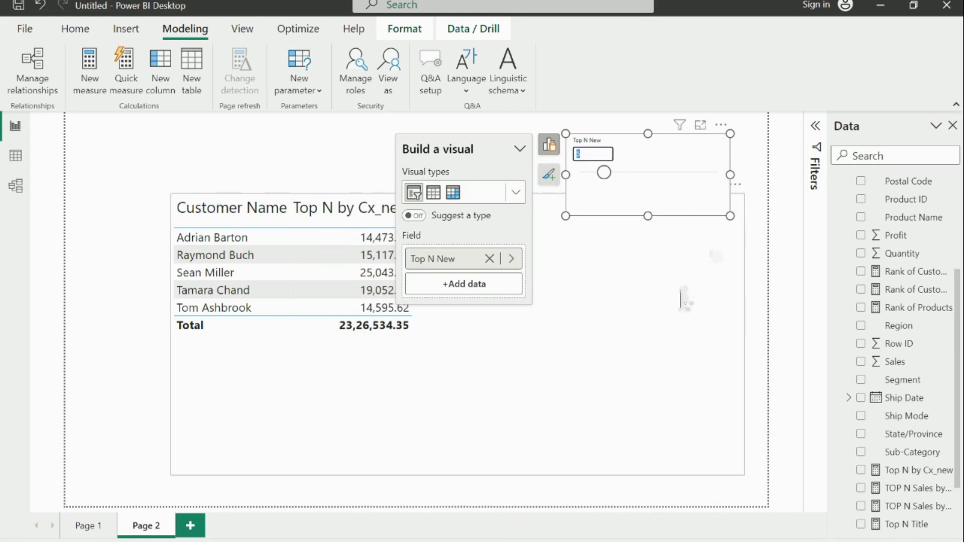
Raise the Top N New slicer value from 5 to 7 and show its formatting options
click(684, 252)
click(666, 148)
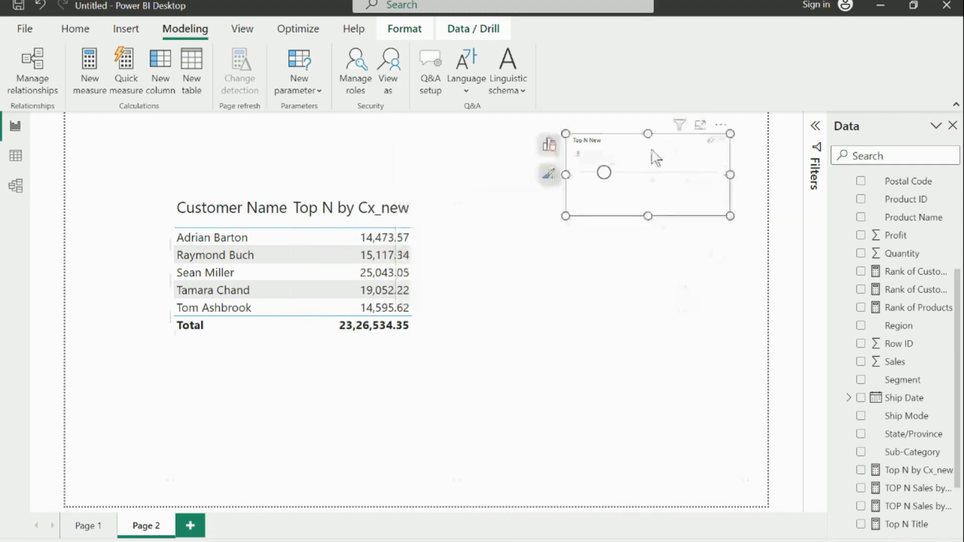
click(593, 154)
drag(605, 174, 620, 173)
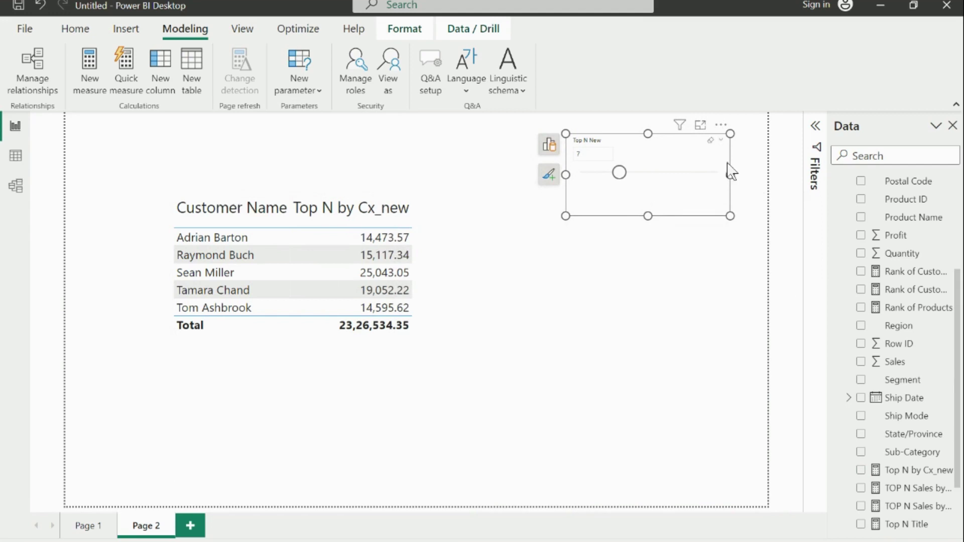
click(549, 148)
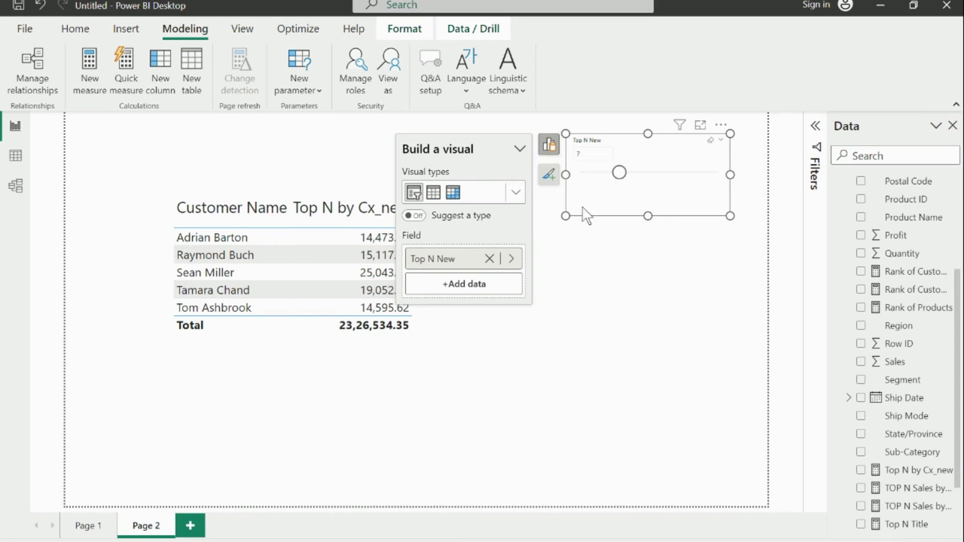
click(548, 174)
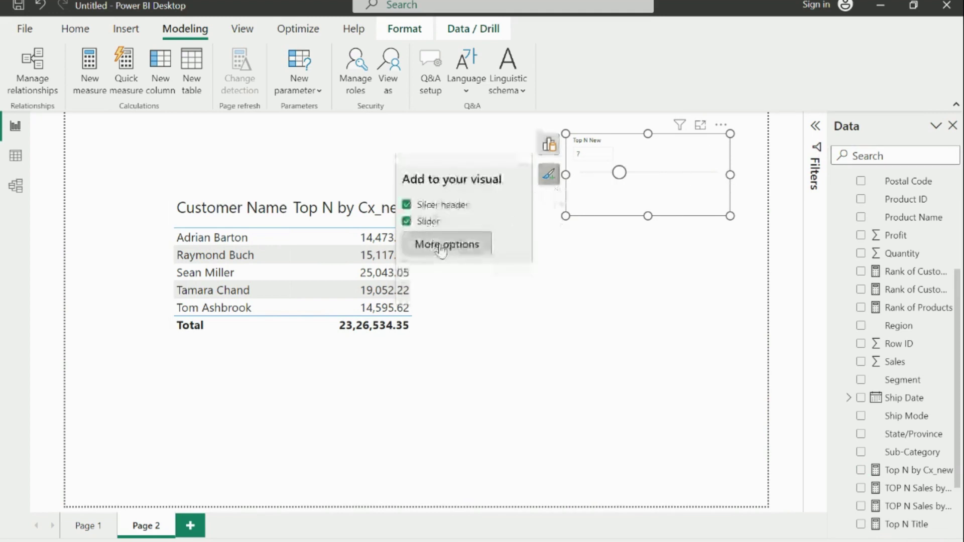
Increase the Top N New slicer's value font size to 19
click(441, 247)
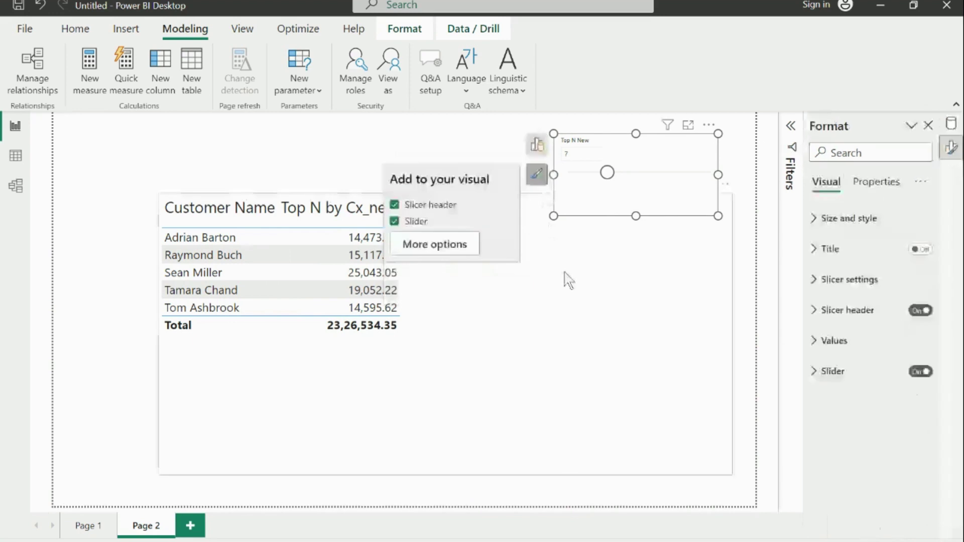
click(813, 339)
click(922, 412)
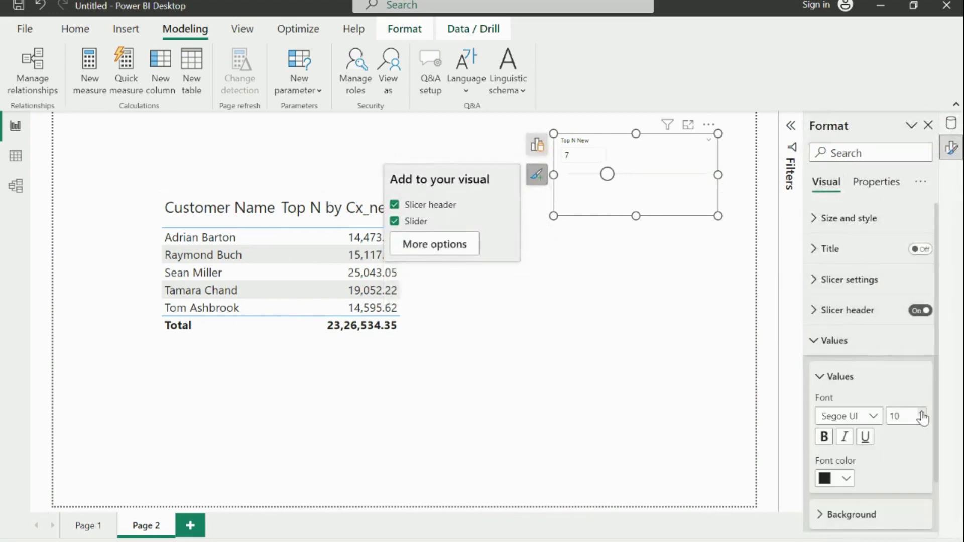
click(922, 412)
click(922, 412)
click(921, 412)
click(922, 412)
click(922, 412)
click(921, 412)
click(922, 412)
click(921, 412)
click(922, 413)
click(818, 342)
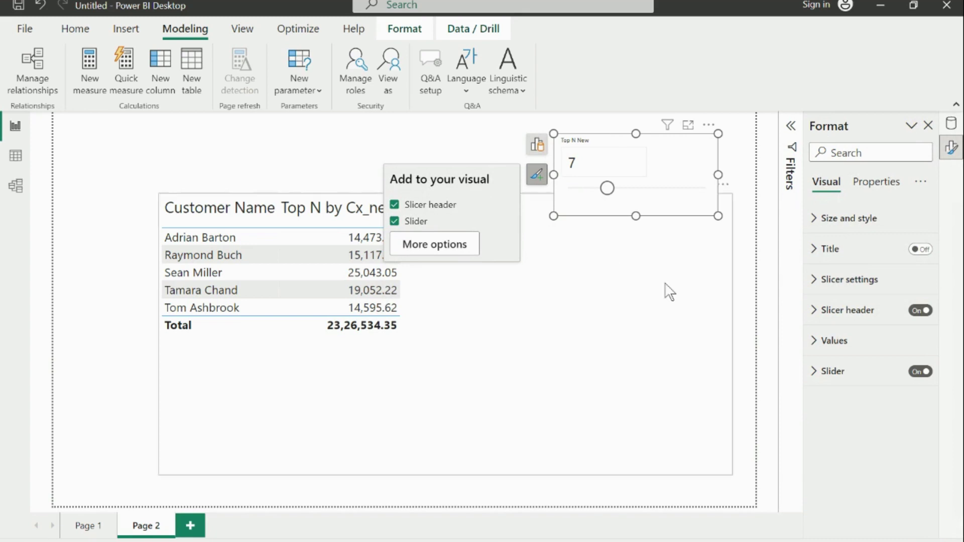
Shrink the Top N New slicer and set its value to 8
mouse_move(717, 217)
mouse_down()
mouse_move(697, 188)
mouse_move(714, 209)
mouse_up()
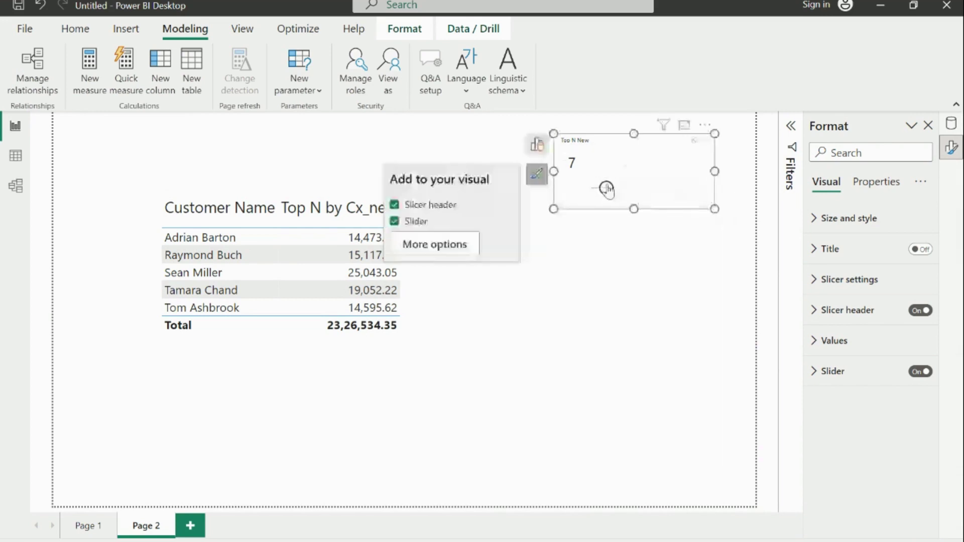
mouse_move(606, 189)
mouse_down()
mouse_move(637, 190)
mouse_move(613, 188)
mouse_up()
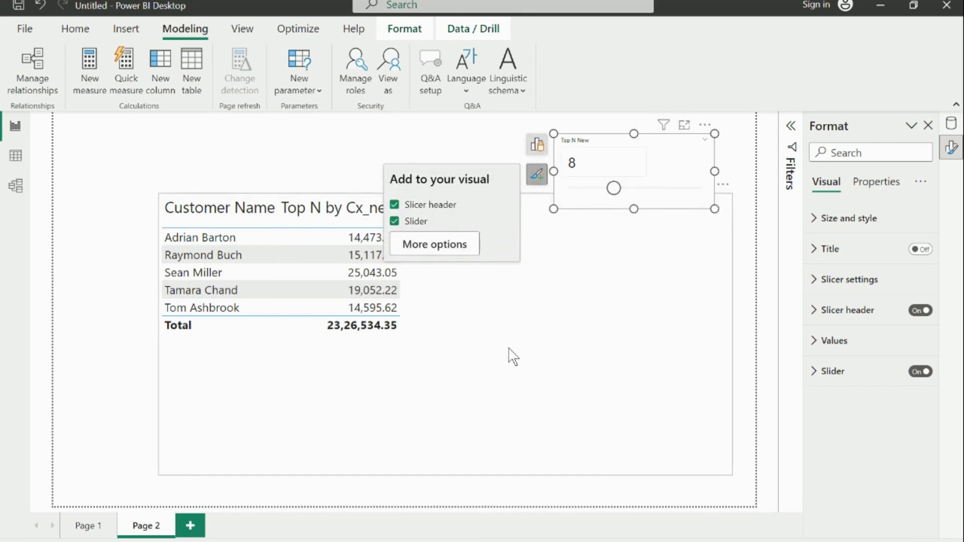
click(550, 290)
click(657, 172)
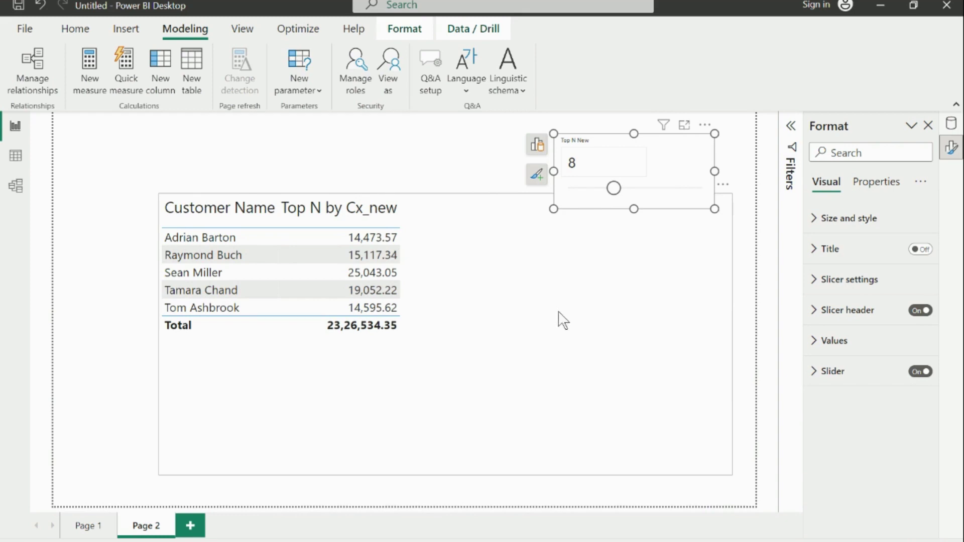
Replace the hard-coded 5 in Top N by Cx_new with 'Top N New'[Top N New Value] and commit
click(545, 301)
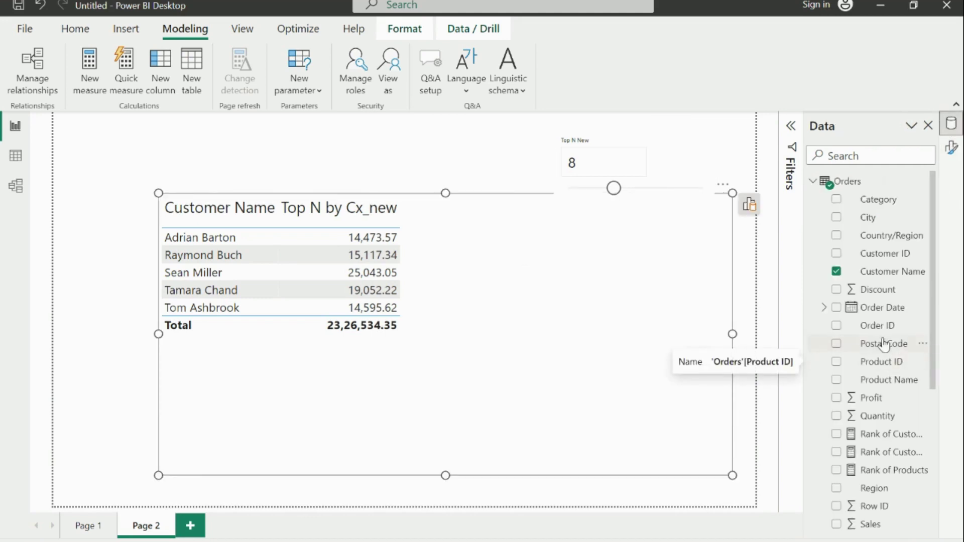
scroll(873, 366, down, 5)
click(887, 417)
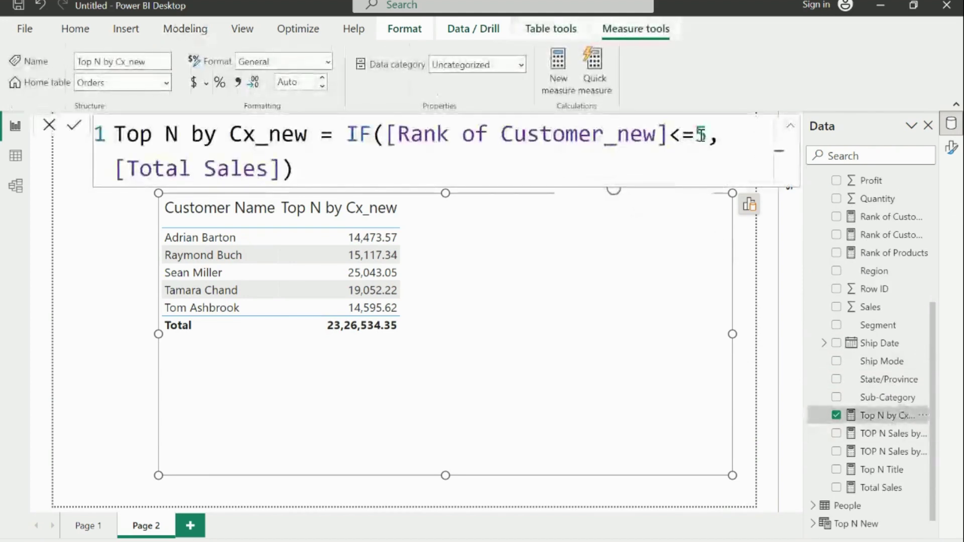
click(694, 134)
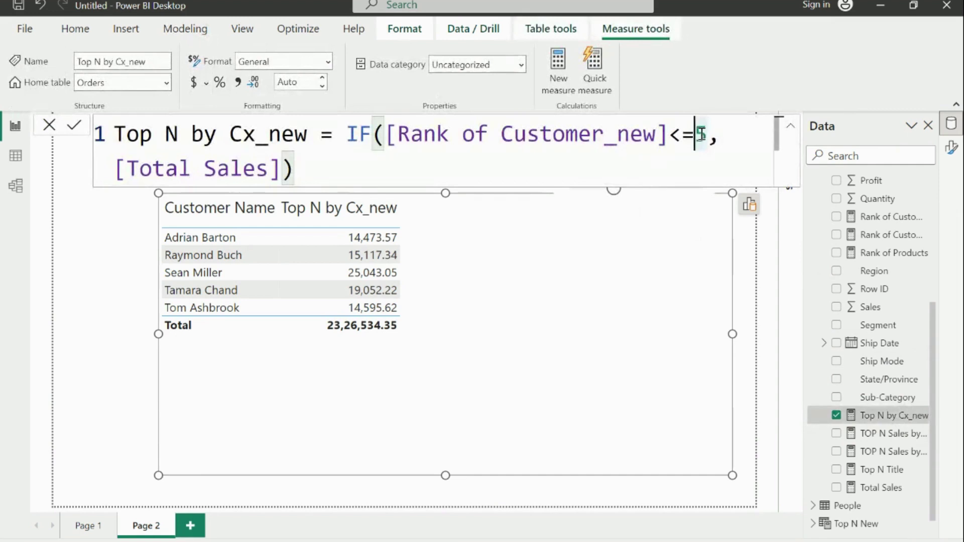
drag(695, 135, 703, 132)
key(BackSpace)
text(top)
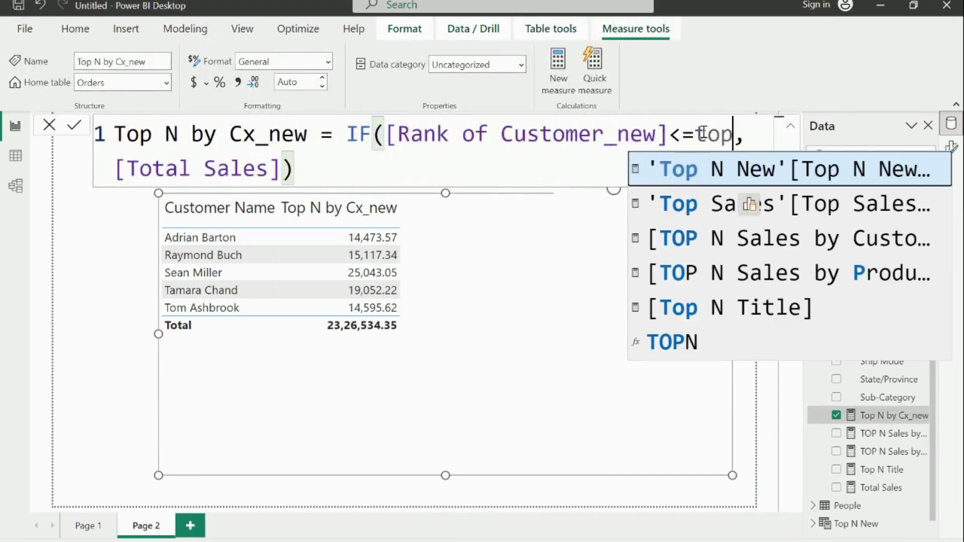
click(727, 188)
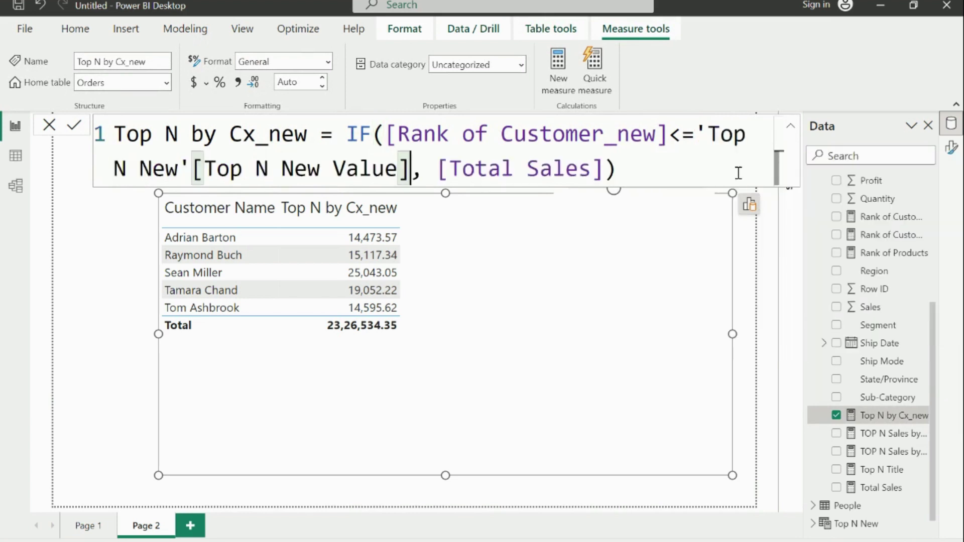
click(74, 125)
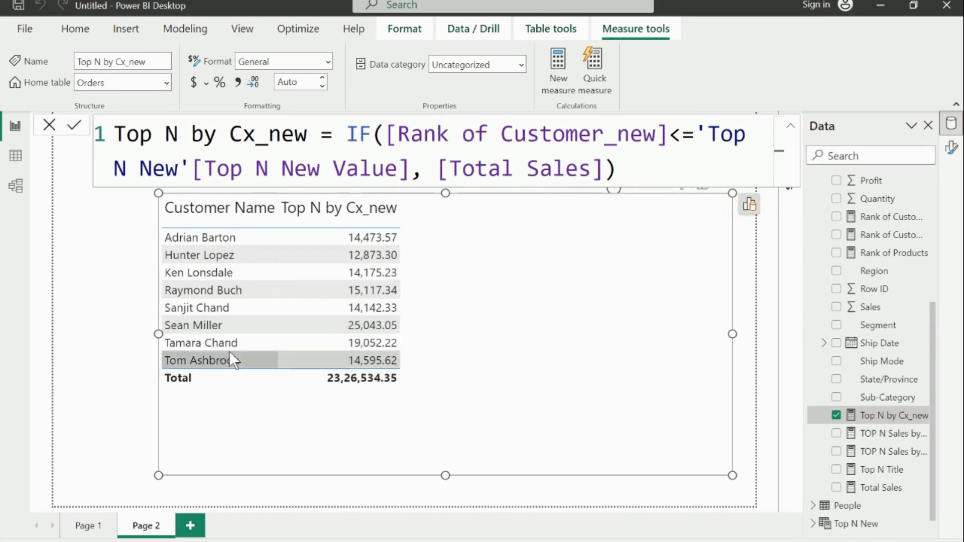
click(777, 290)
click(570, 162)
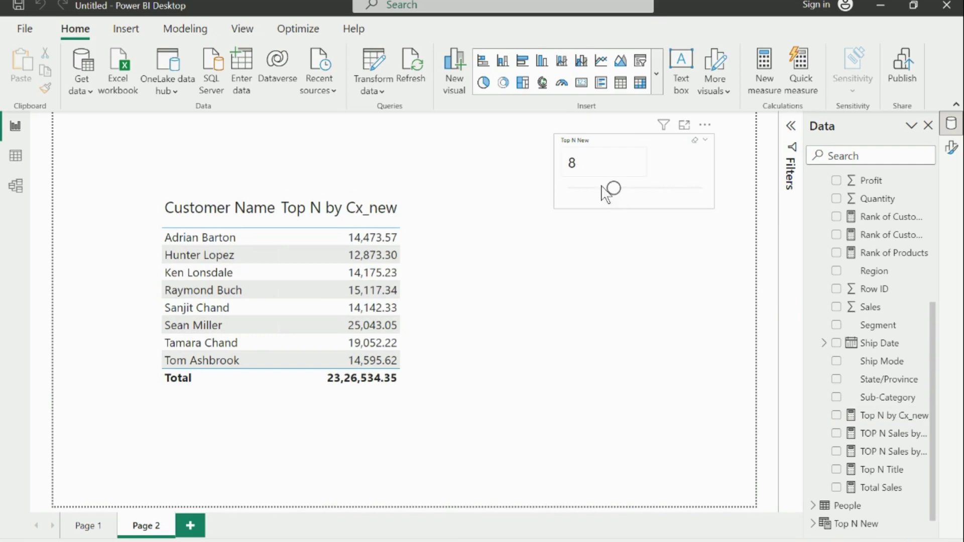
Lower the Top N New slicer value from 8 to 5
click(616, 194)
drag(616, 194, 592, 191)
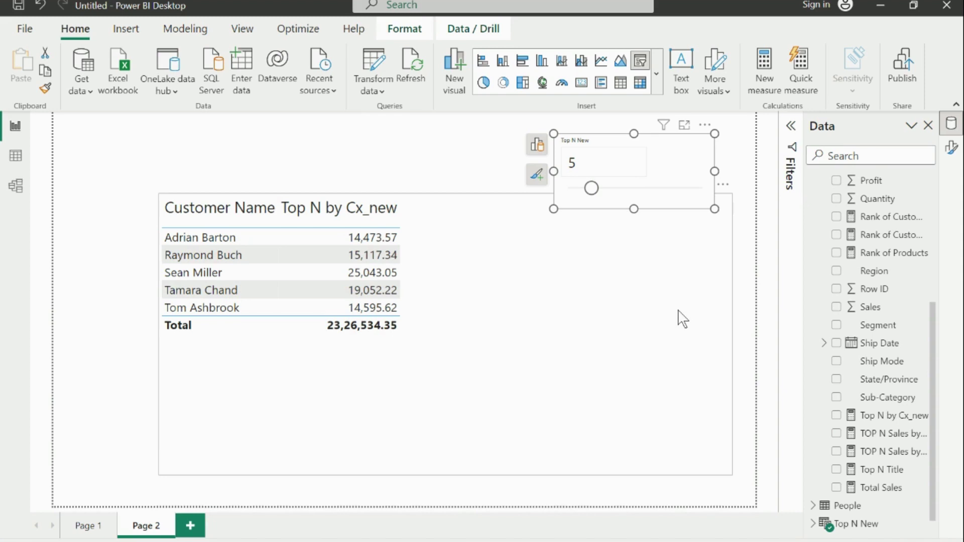
Add Region to the customer table ahead of Customer Name and sort the rows by Region
click(682, 318)
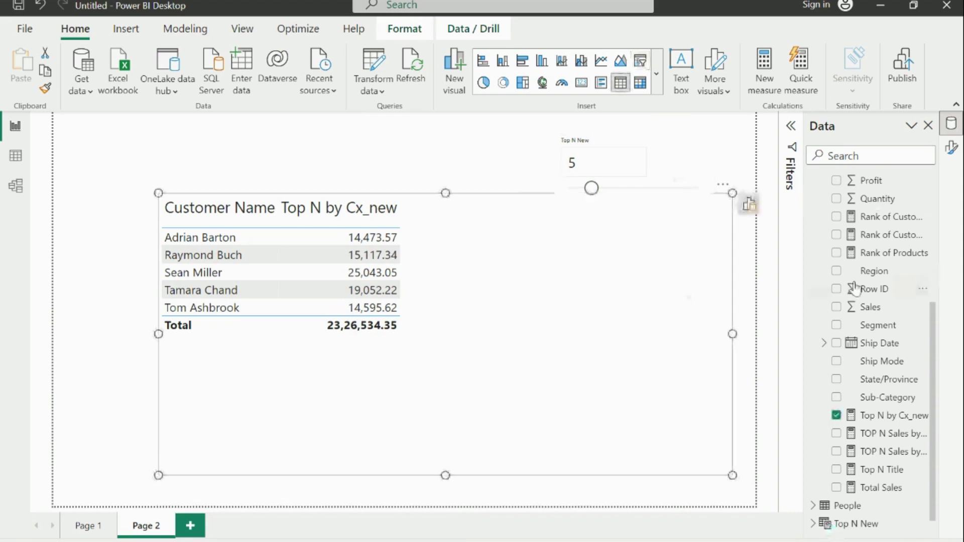
click(838, 273)
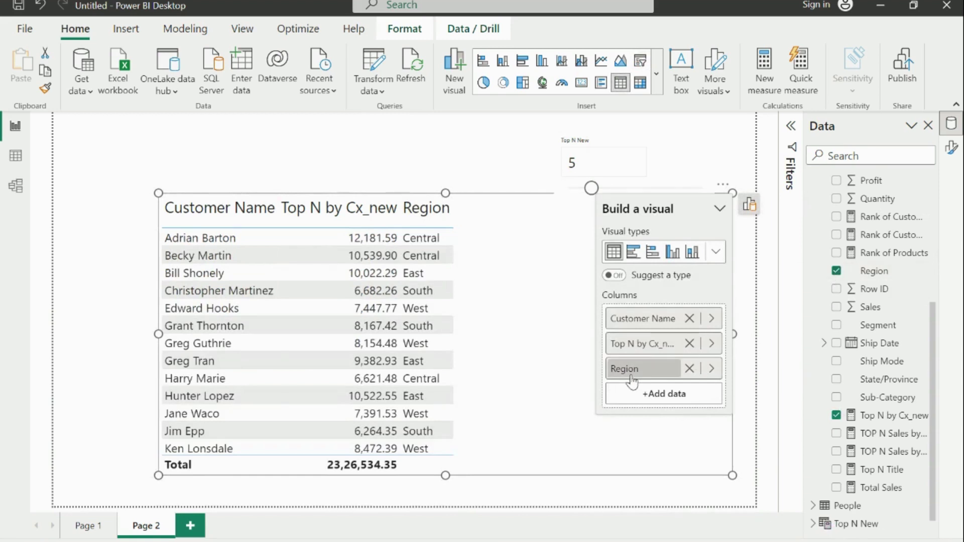
drag(631, 377, 630, 318)
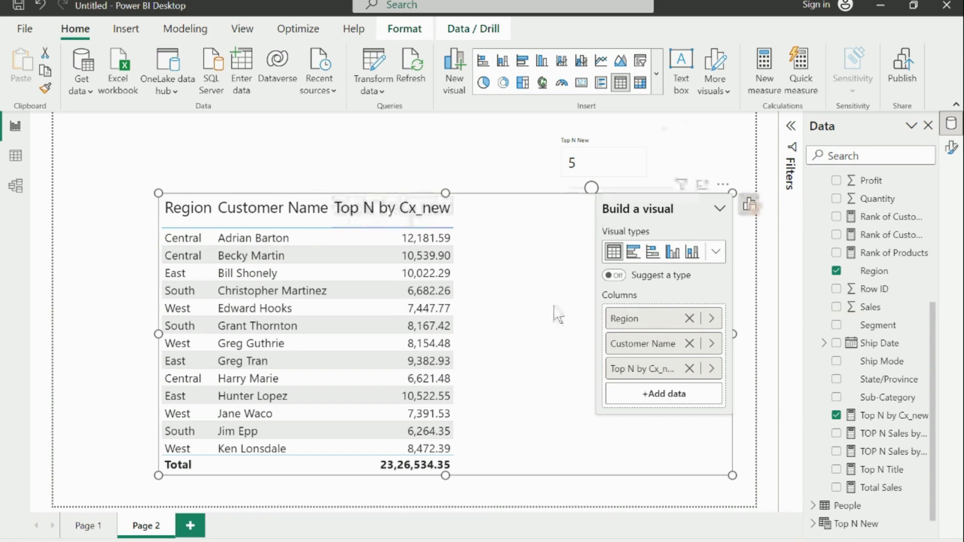
click(176, 224)
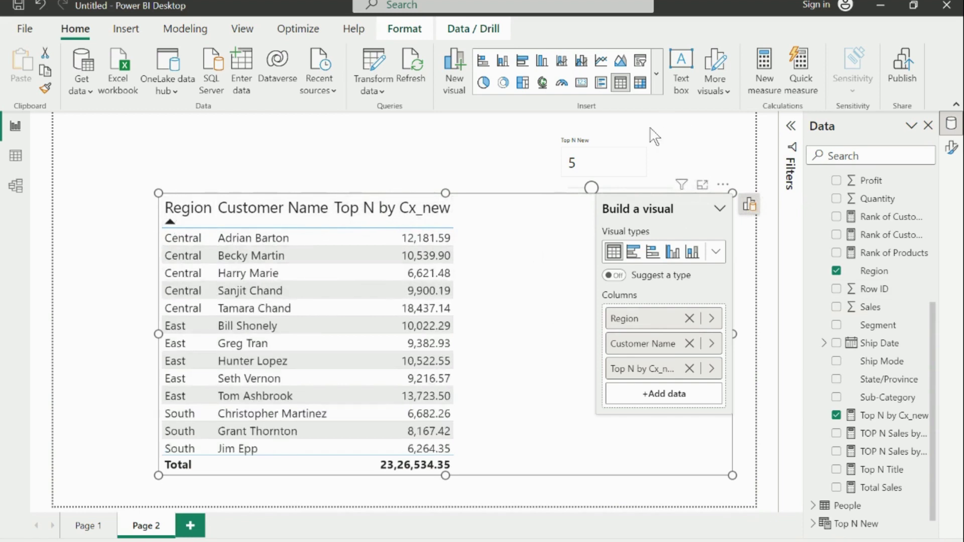
click(675, 157)
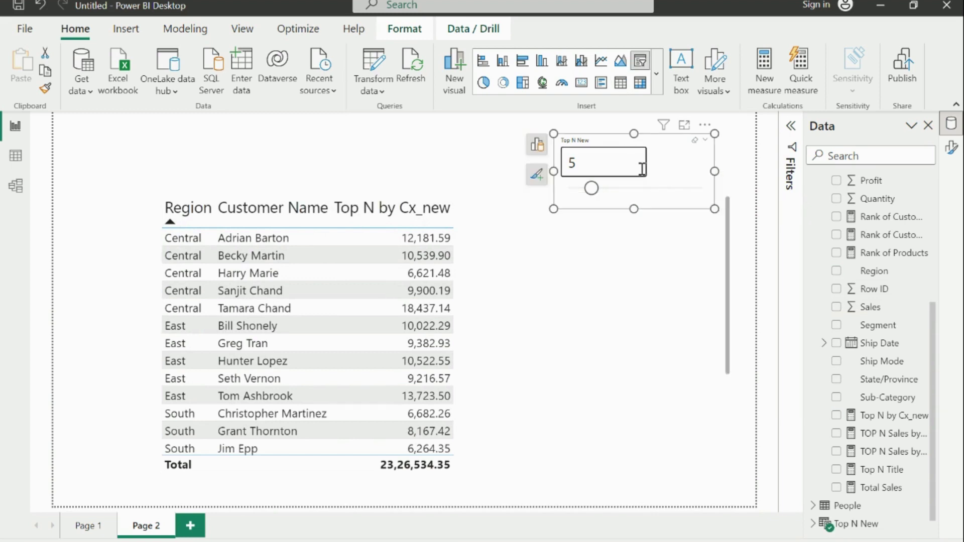